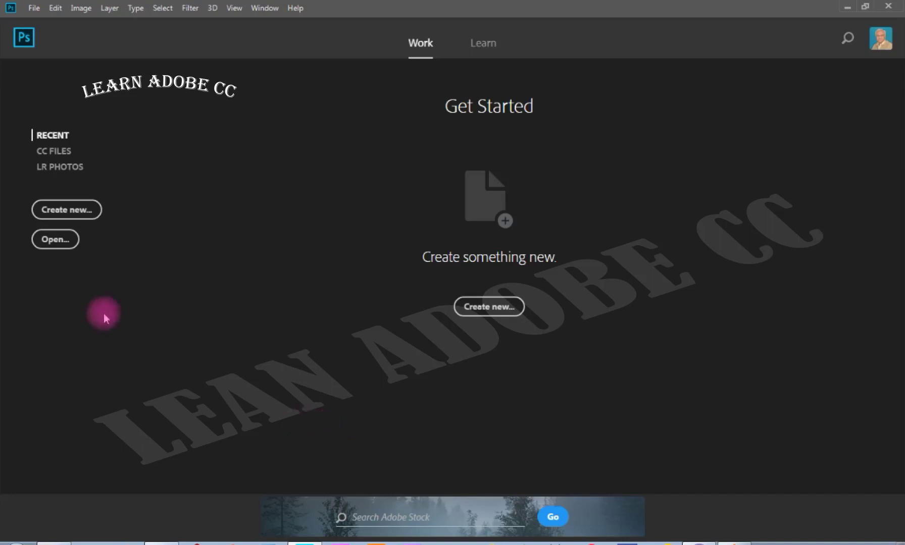
Open the photo ptcy-zhivotnye-37394 from D:\FOTO STOKE\FOTOS.
{"action": "left_click", "coordinate": [55, 240]}
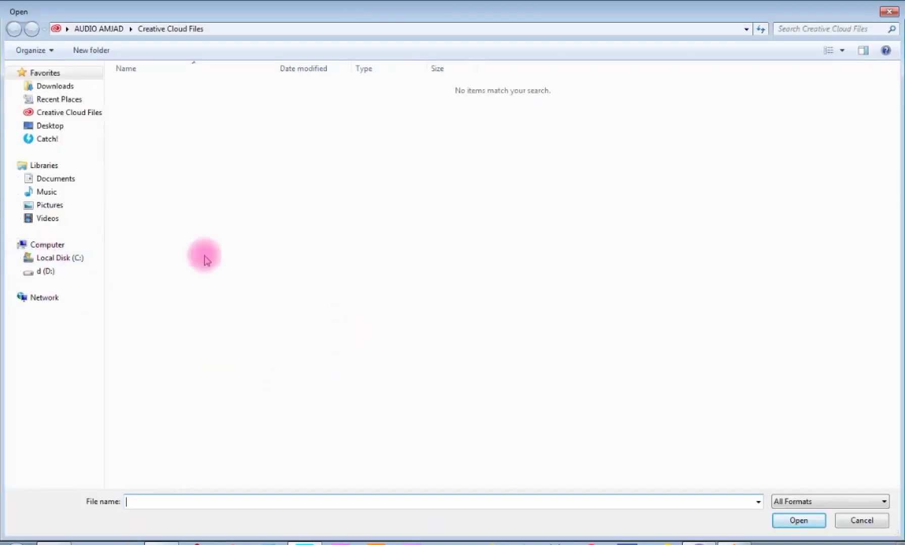
{"action": "mouse_move", "coordinate": [44, 271]}
{"action": "left_click", "coordinate": [38, 272]}
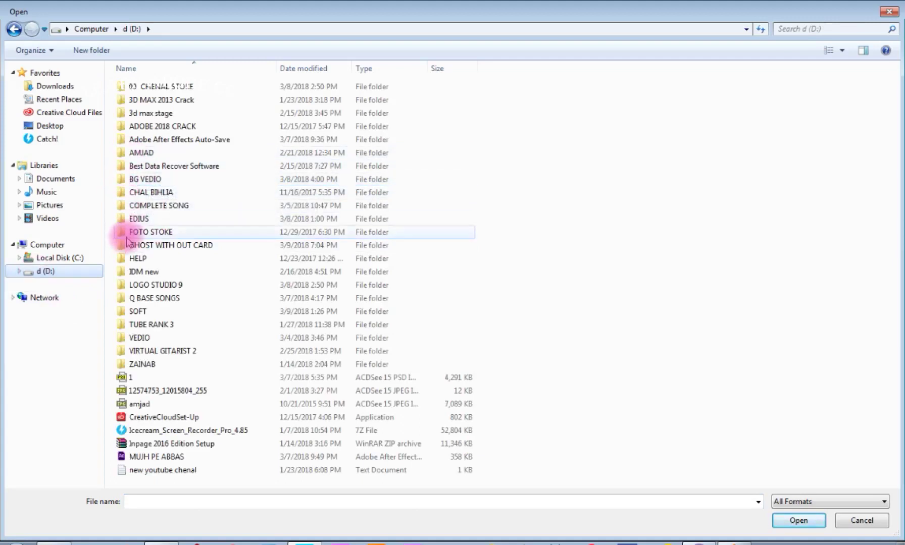
{"action": "double_click", "coordinate": [125, 234]}
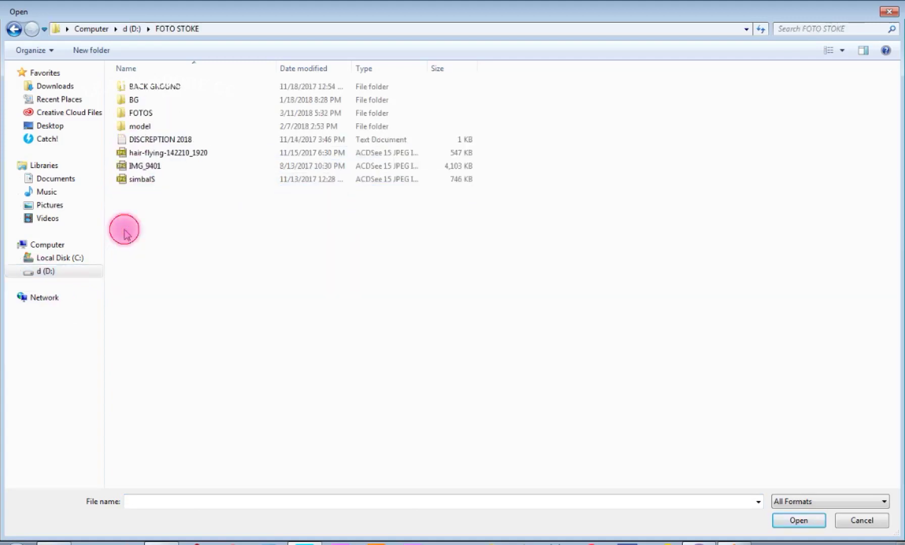
{"action": "left_click", "coordinate": [122, 118]}
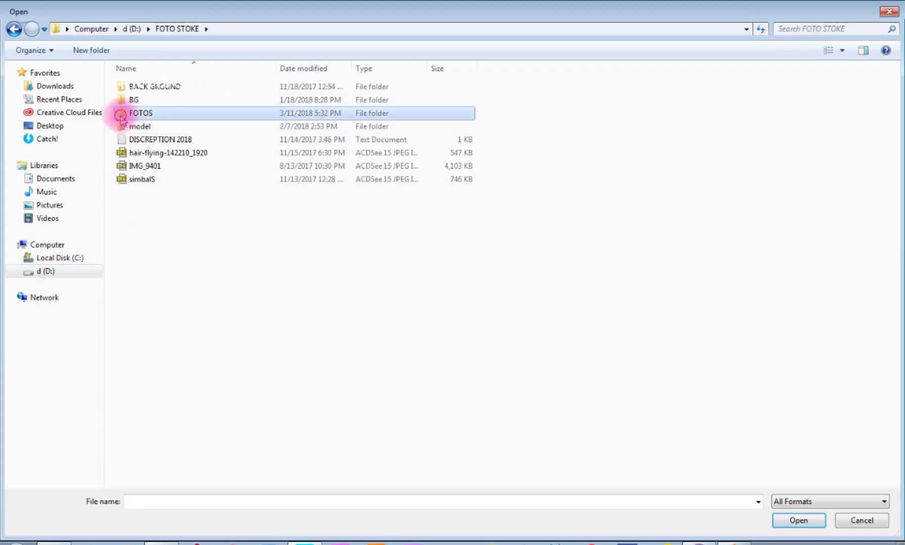
{"action": "double_click", "coordinate": [121, 118]}
{"action": "left_click", "coordinate": [523, 173]}
{"action": "double_click", "coordinate": [523, 173]}
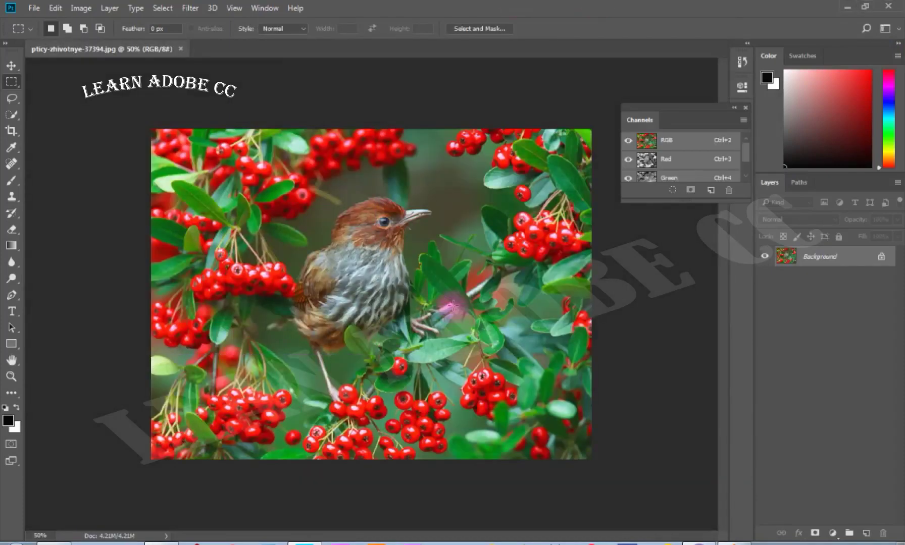
Zoom the bird photo to about 65% and nudge the floating channel list right.
{"action": "scroll", "coordinate": [452, 306], "scroll_direction": "up", "scroll_amount": 2}
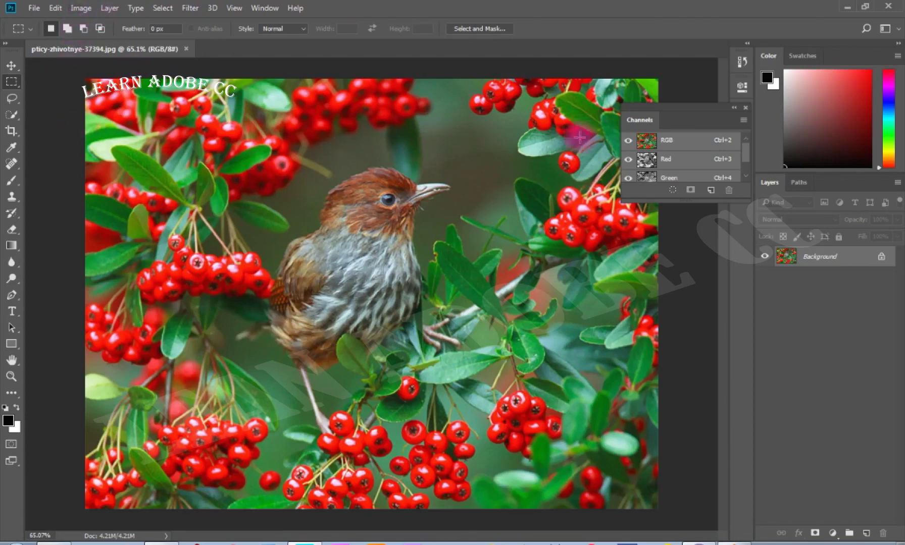
{"action": "left_click_drag", "start_coordinate": [685, 106], "coordinate": [694, 108]}
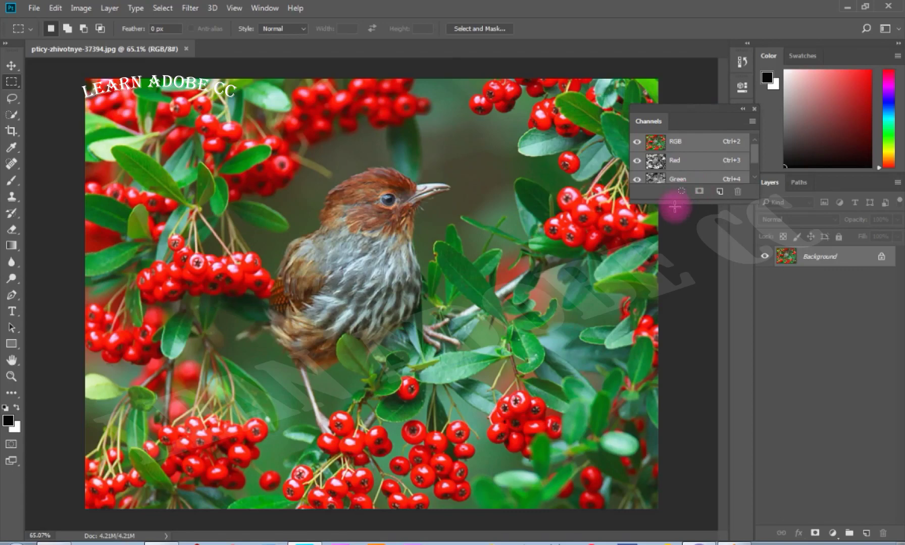
Stretch the Channels panel down so Blue shows, then close the Window menu unchanged.
{"action": "left_click_drag", "start_coordinate": [674, 202], "coordinate": [673, 301]}
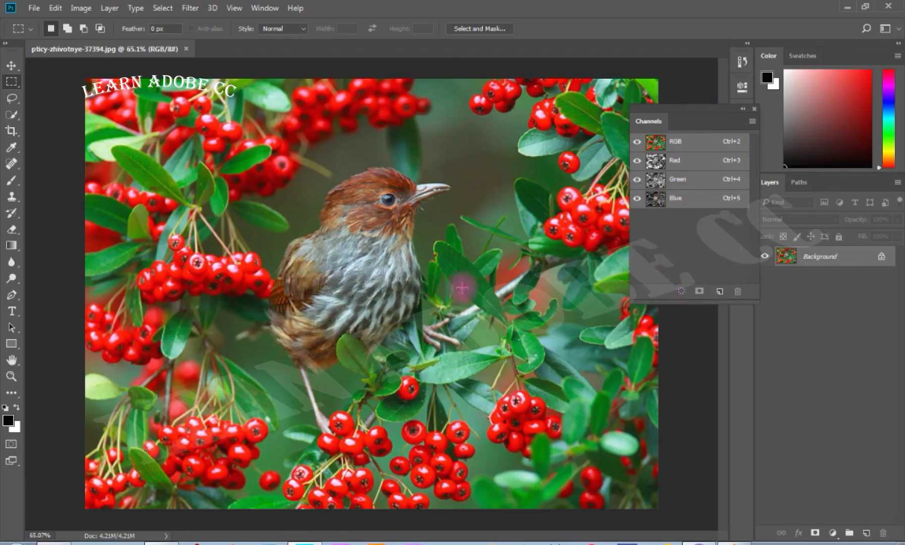
{"action": "left_click", "coordinate": [261, 7]}
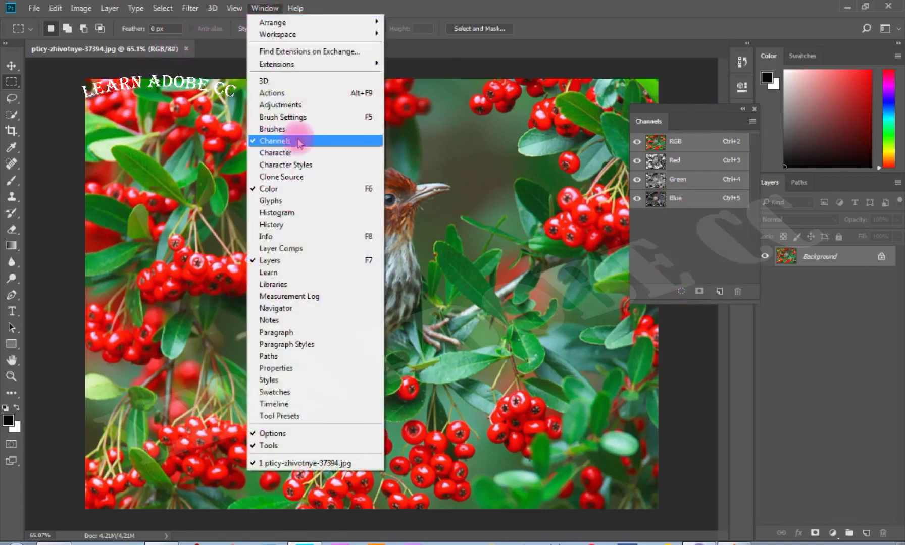
{"action": "left_click", "coordinate": [685, 6]}
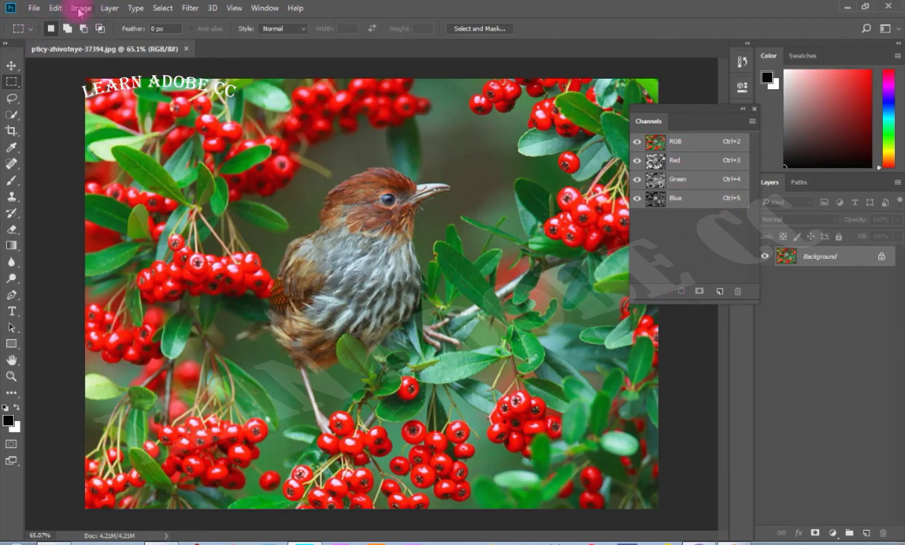
Convert the image to CMYK Color mode, accepting the profile warning.
{"action": "left_click", "coordinate": [80, 8]}
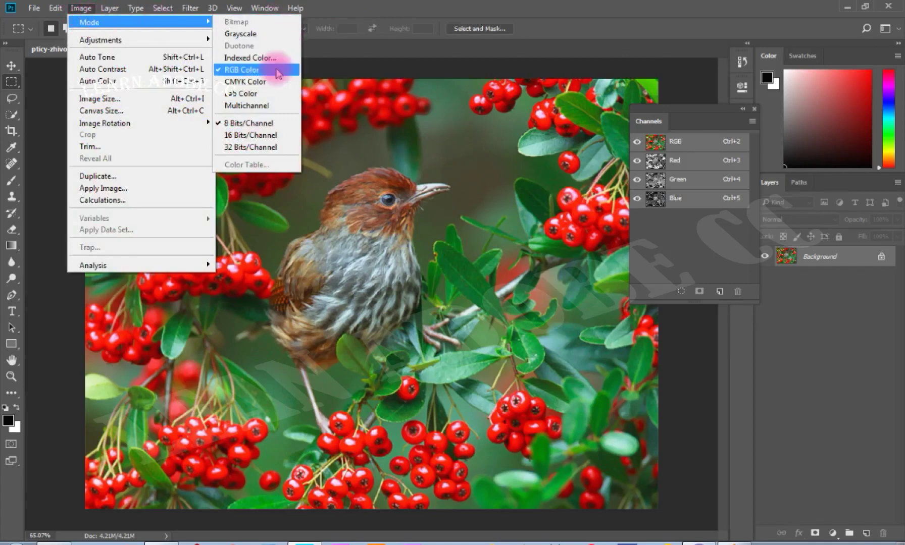
{"action": "left_click", "coordinate": [279, 81]}
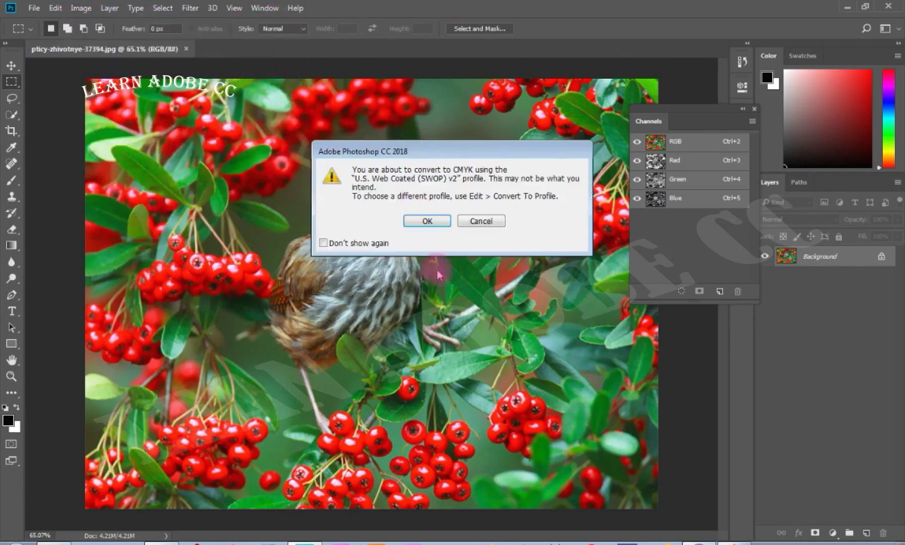
{"action": "left_click", "coordinate": [430, 221]}
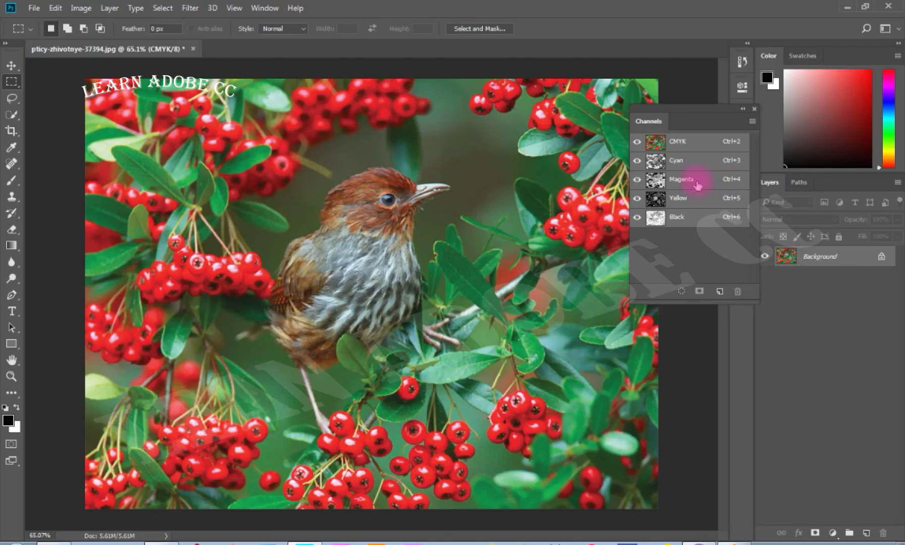
{"action": "left_click", "coordinate": [637, 161]}
{"action": "left_click", "coordinate": [637, 180]}
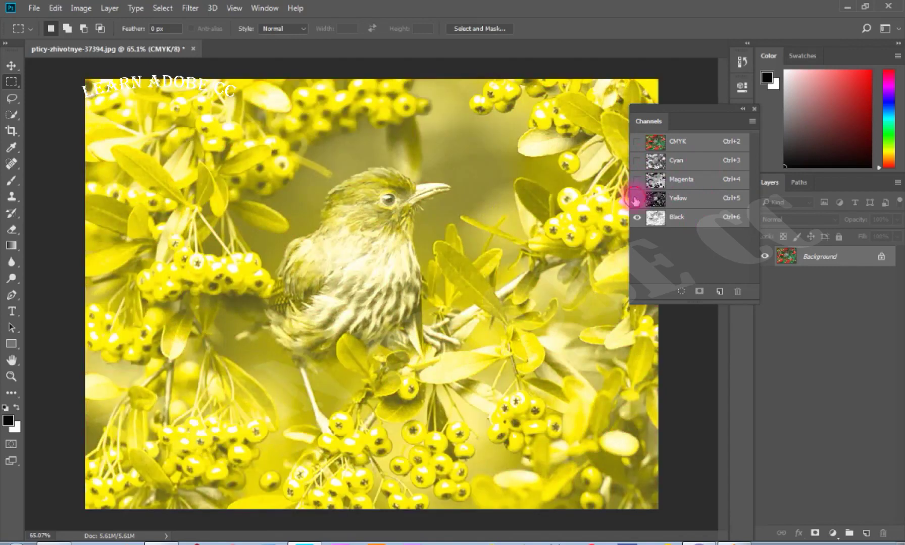
{"action": "left_click", "coordinate": [637, 198]}
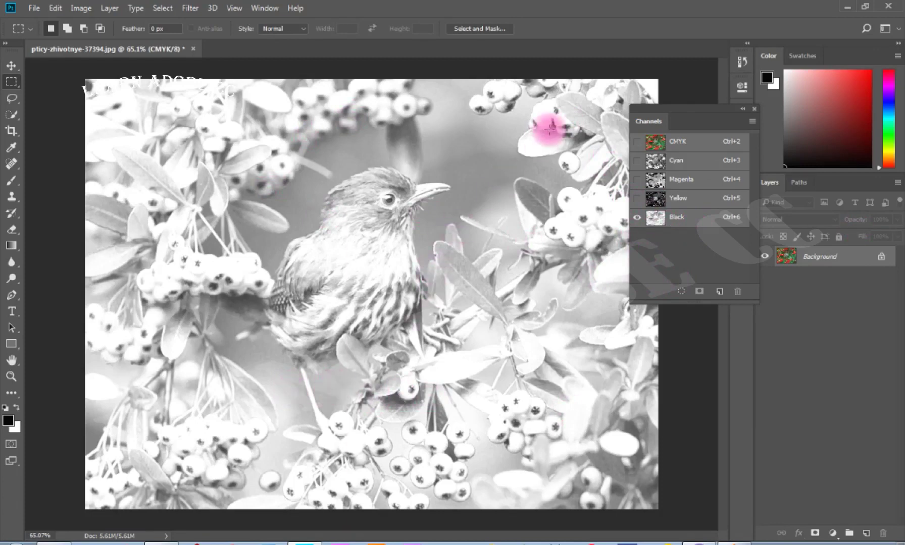
{"action": "left_click", "coordinate": [637, 198]}
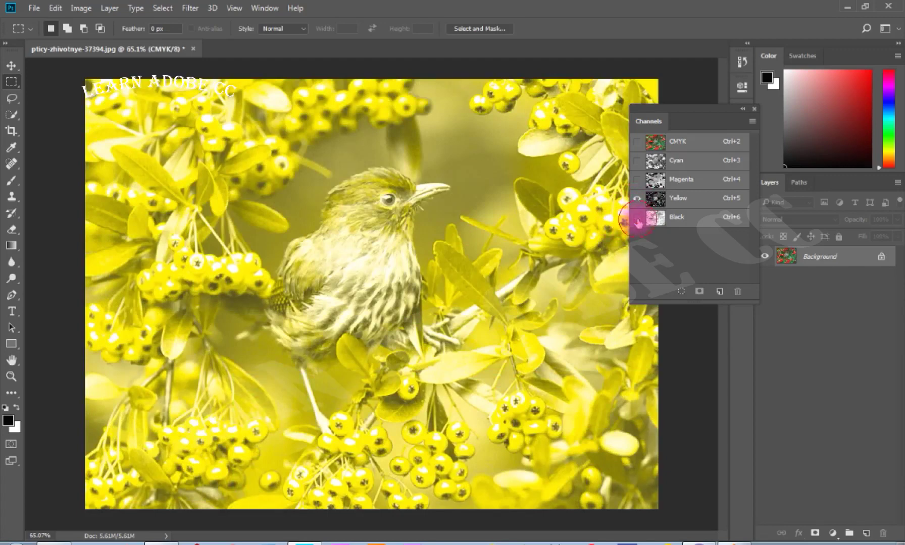
{"action": "left_click", "coordinate": [637, 217]}
{"action": "left_click", "coordinate": [637, 217]}
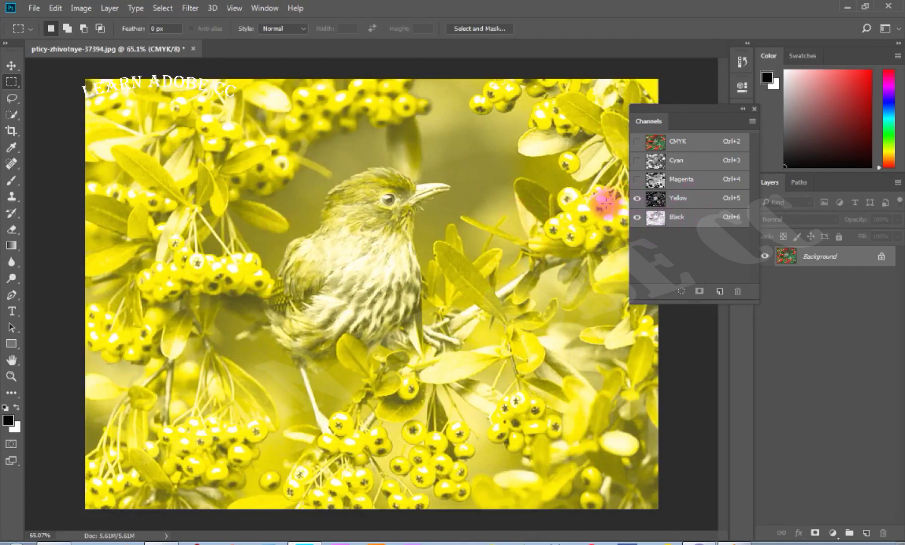
{"action": "left_click", "coordinate": [637, 220]}
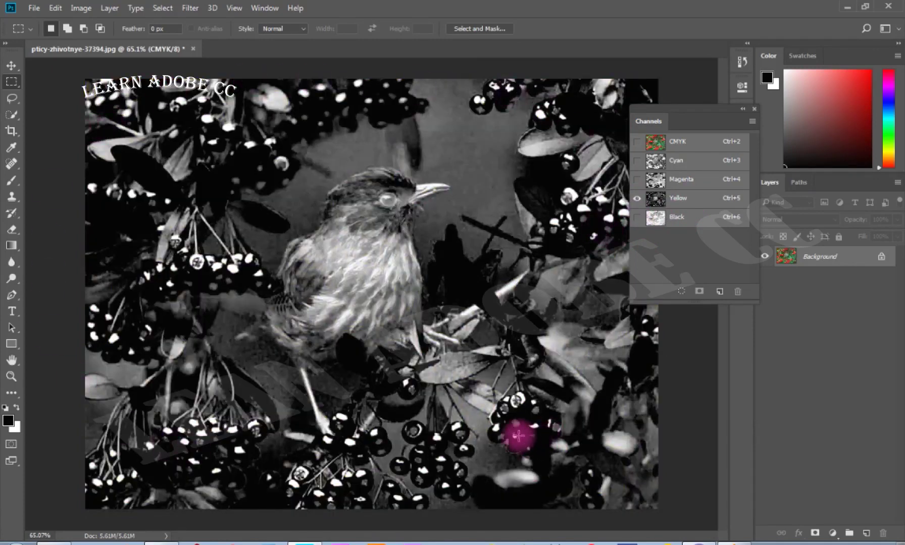
{"action": "left_click", "coordinate": [637, 217]}
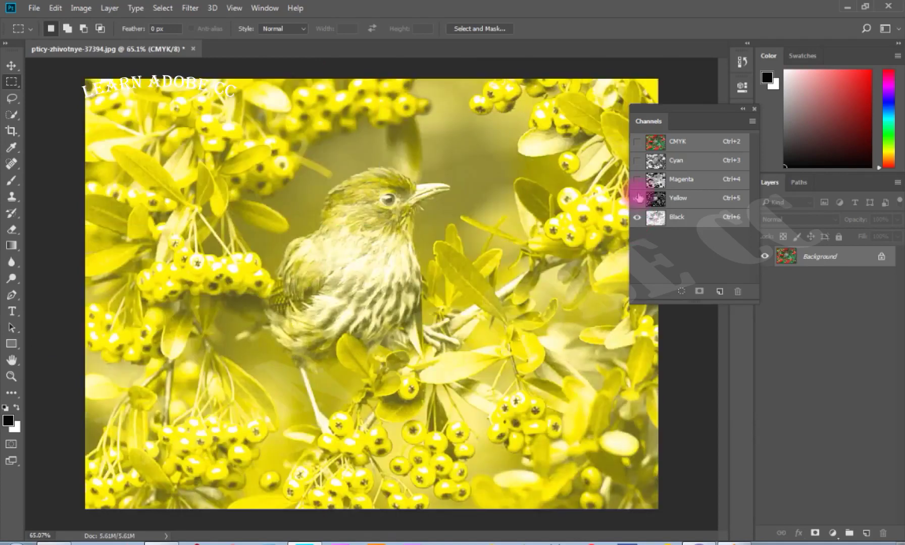
{"action": "left_click", "coordinate": [637, 180]}
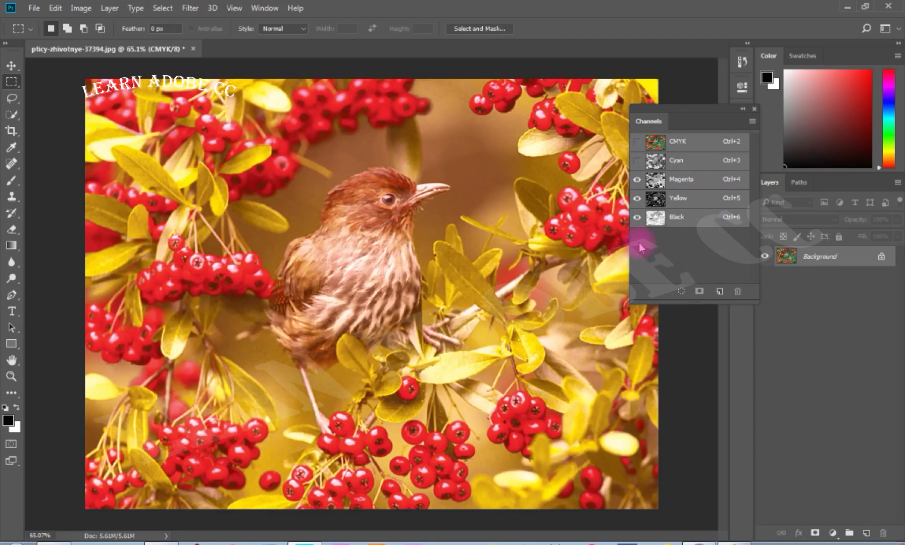
{"action": "left_click", "coordinate": [692, 160]}
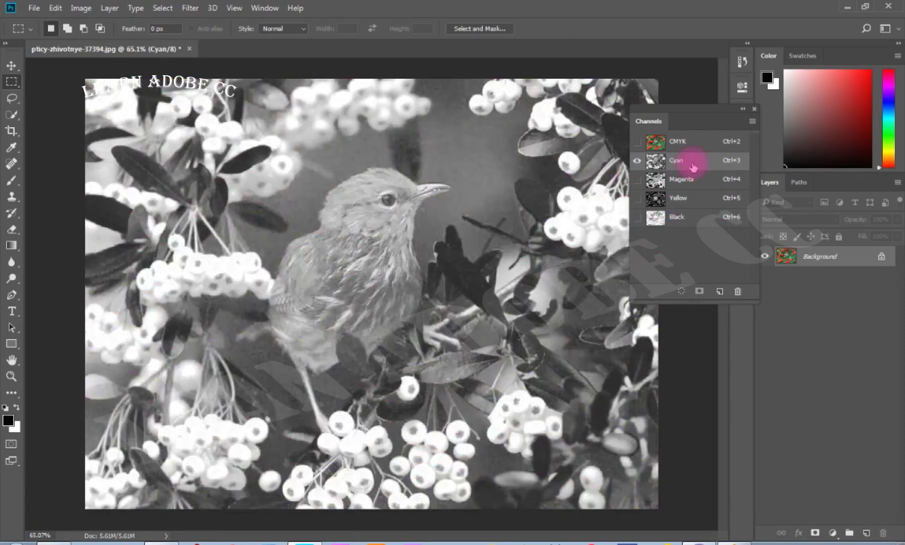
{"action": "left_click_drag", "start_coordinate": [637, 179], "coordinate": [631, 222]}
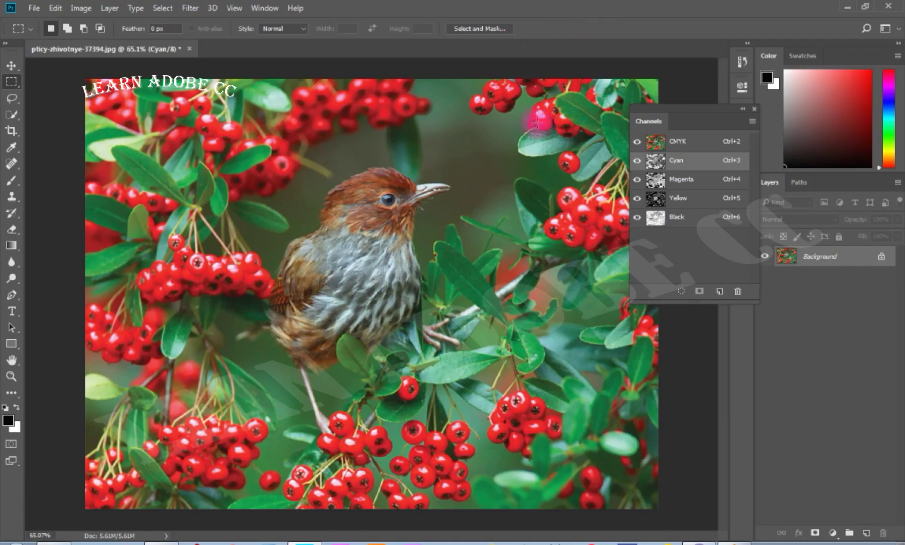
Create a new channel named Alpha 1 with Masked Areas at 50% opacity.
{"action": "left_click", "coordinate": [752, 121]}
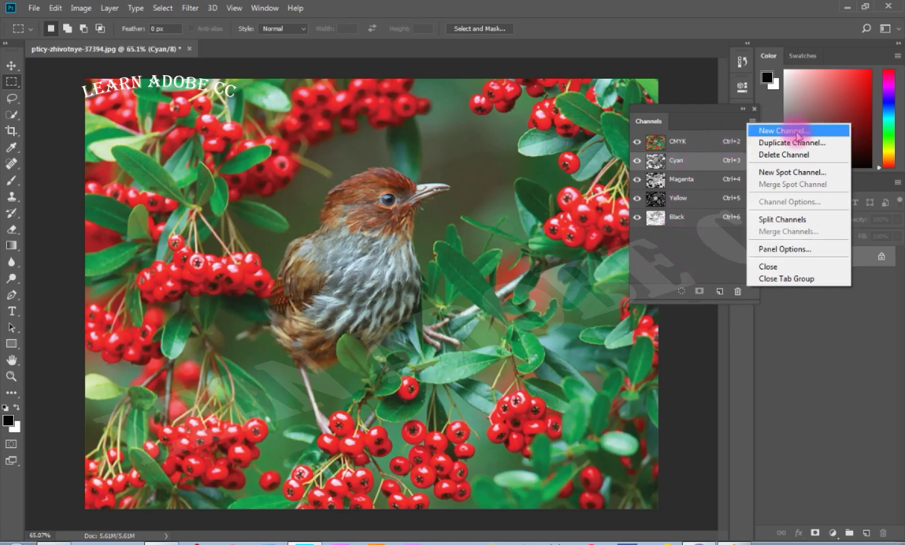
{"action": "left_click", "coordinate": [797, 133]}
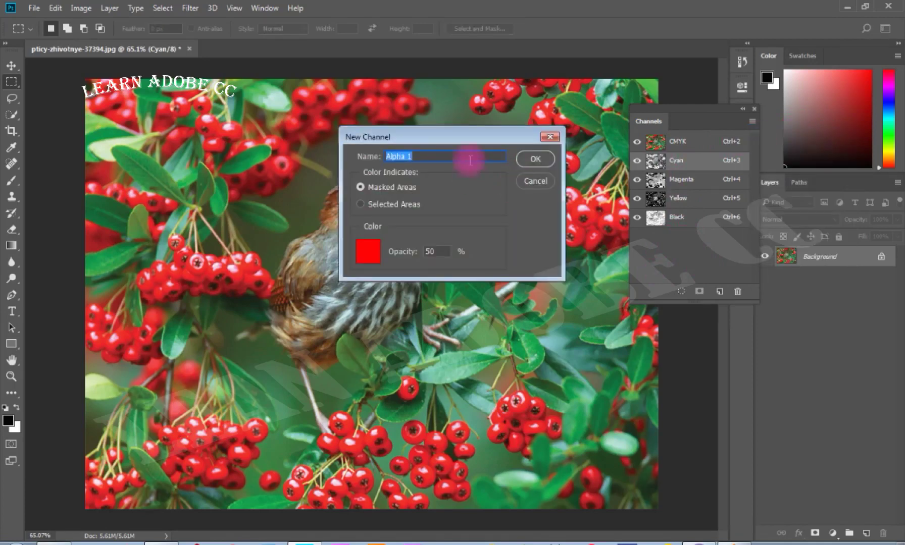
{"action": "left_click_drag", "start_coordinate": [487, 139], "coordinate": [384, 141]}
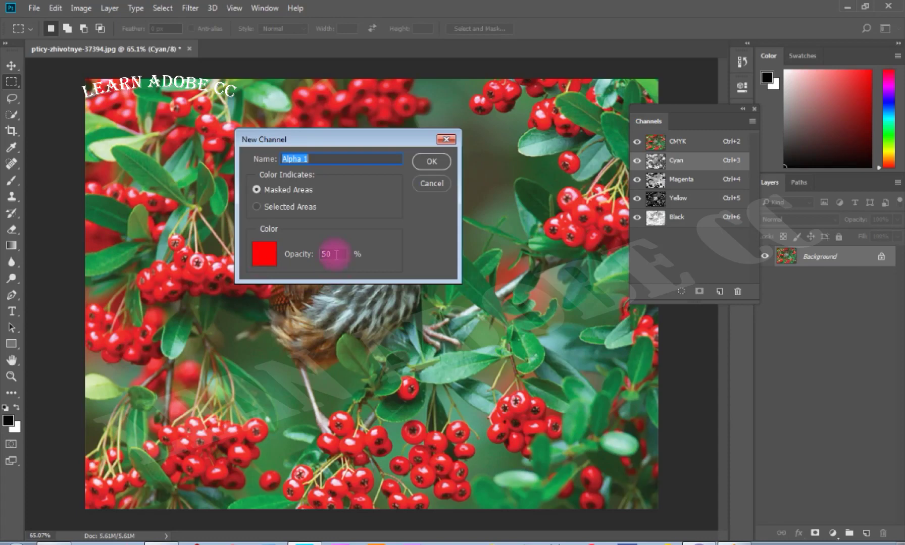
{"action": "left_click", "coordinate": [430, 162]}
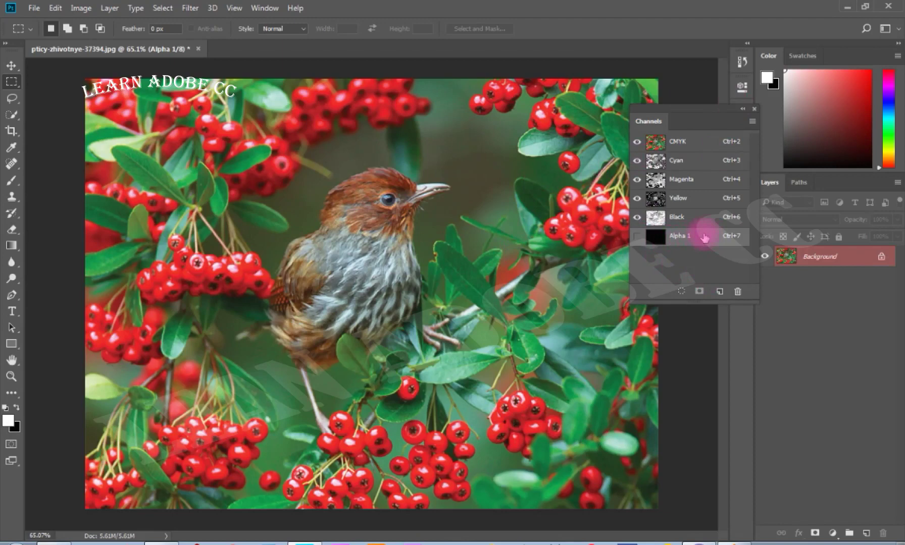
{"action": "left_click", "coordinate": [752, 121]}
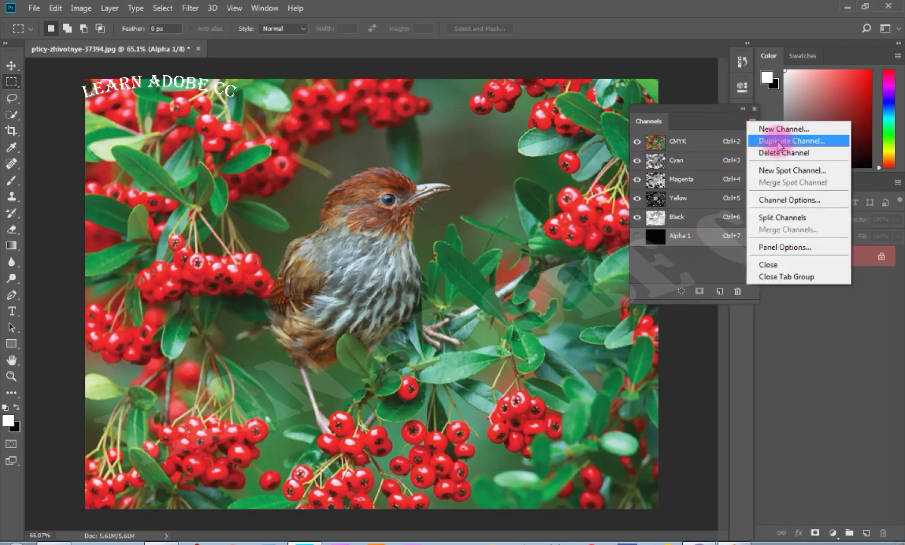
Select the Black channel and duplicate it as Black copy.
{"action": "left_click", "coordinate": [658, 228]}
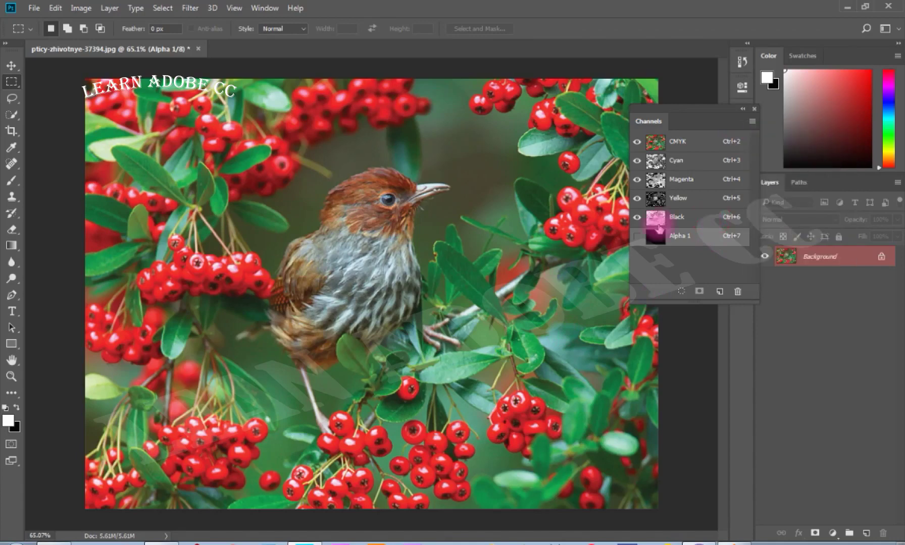
{"action": "left_click", "coordinate": [691, 217]}
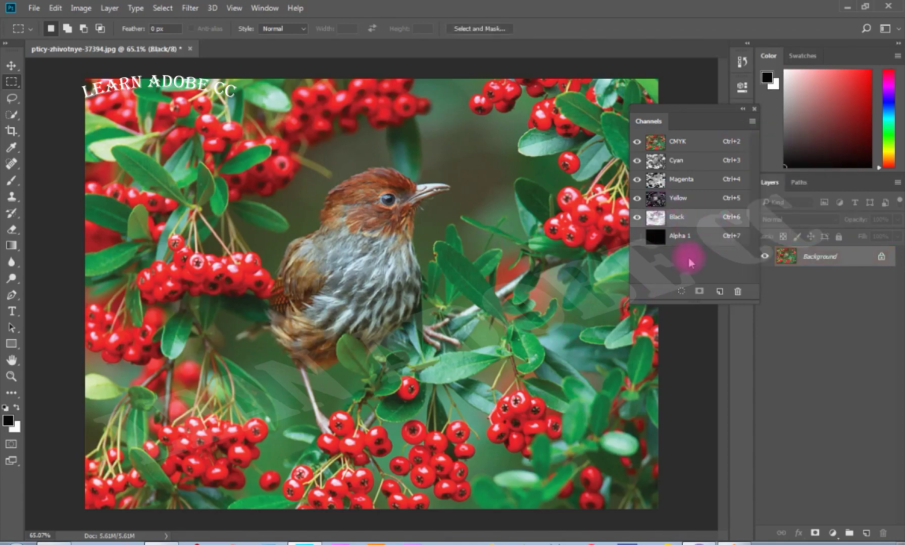
{"action": "left_click", "coordinate": [752, 122]}
{"action": "left_click", "coordinate": [752, 123]}
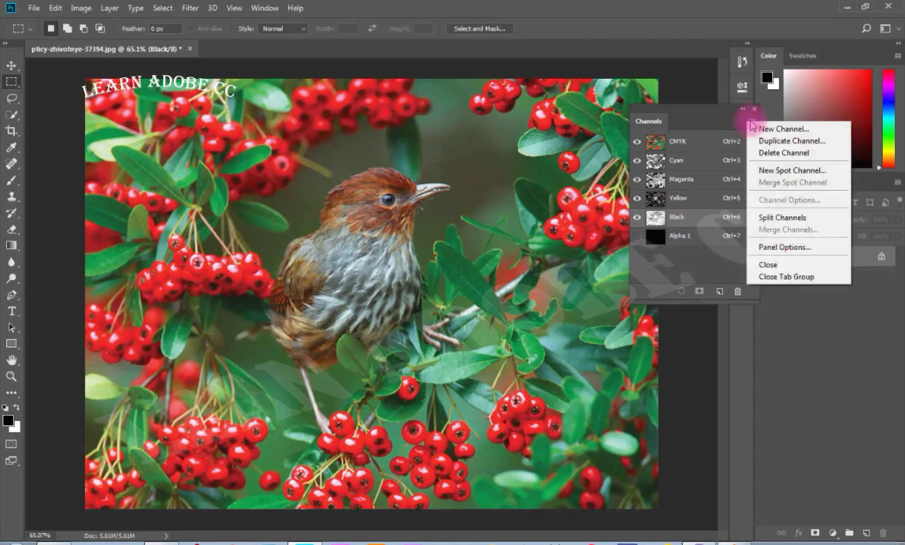
{"action": "left_click", "coordinate": [771, 143]}
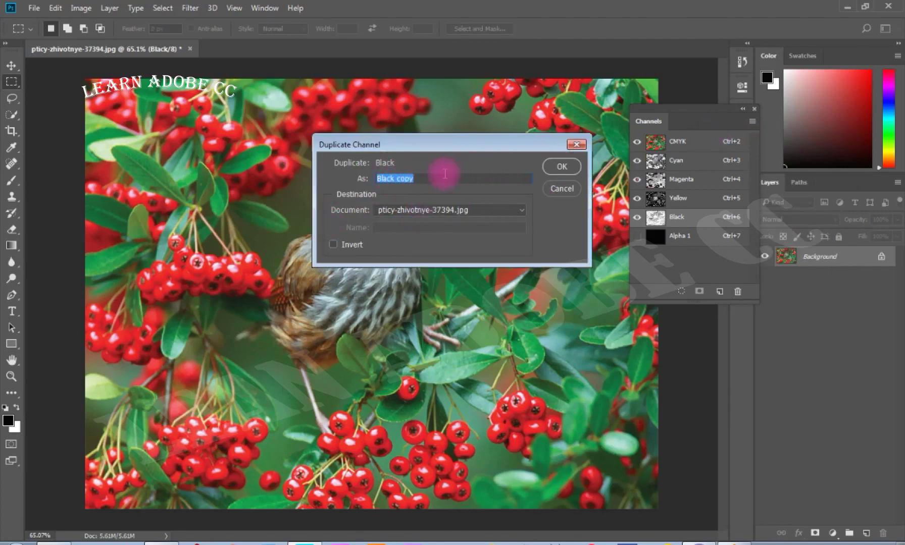
{"action": "left_click", "coordinate": [562, 166]}
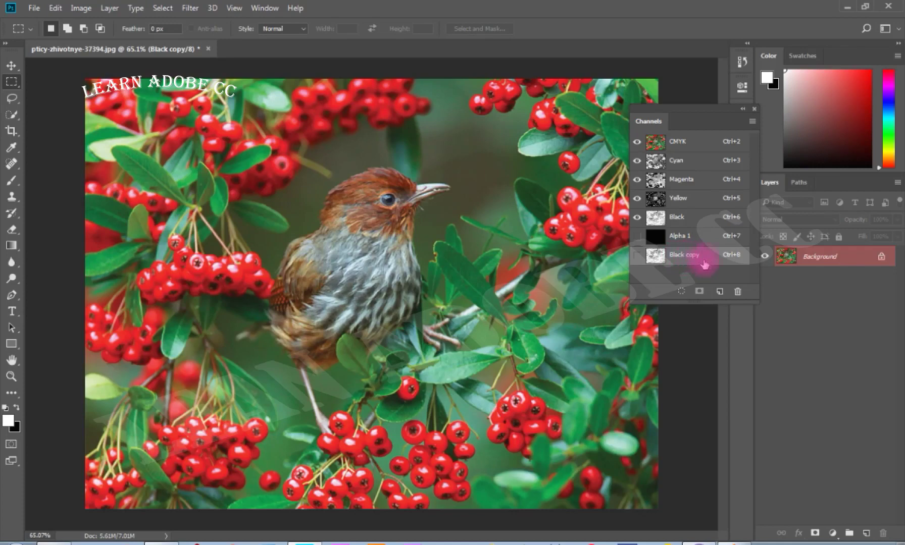
Delete the Black copy channel, then the Alpha 1 channel, via the Channels panel menu.
{"action": "left_click", "coordinate": [752, 121]}
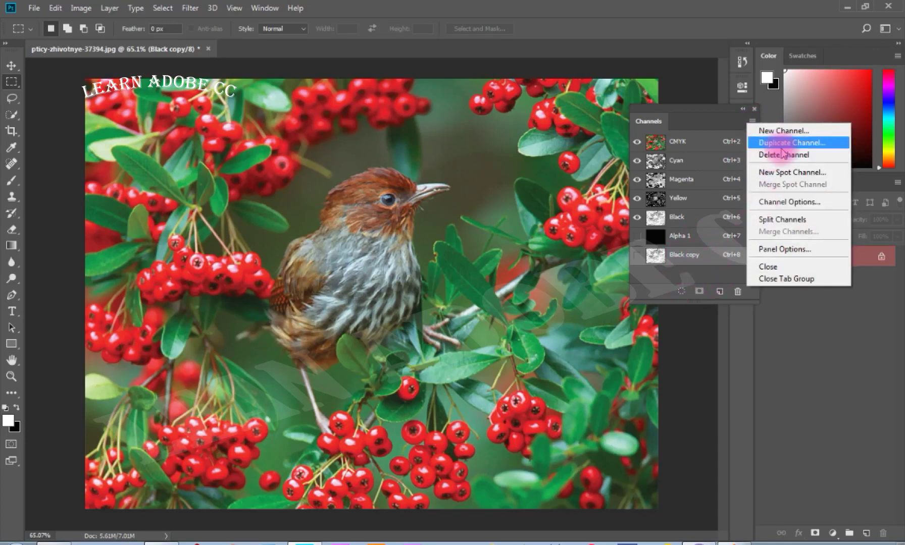
{"action": "left_click", "coordinate": [784, 154]}
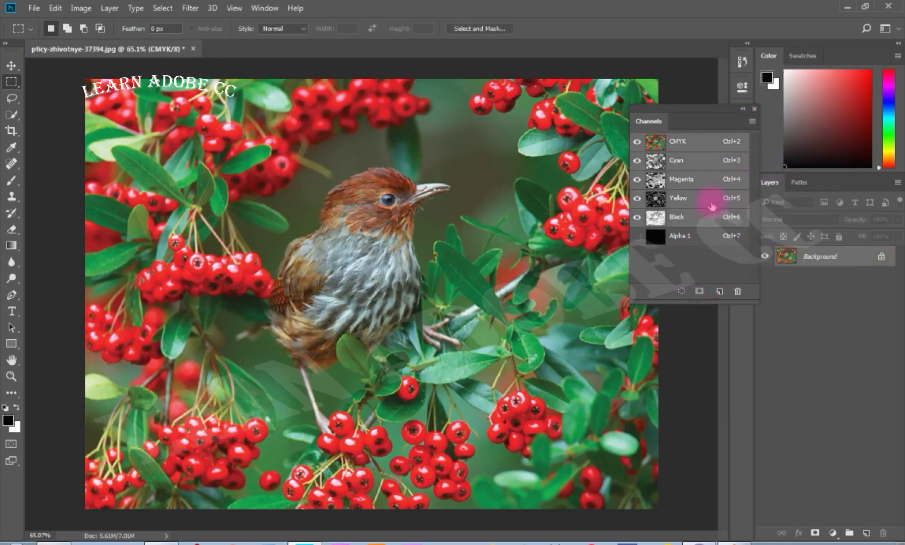
{"action": "left_click", "coordinate": [702, 236]}
{"action": "left_click", "coordinate": [752, 121]}
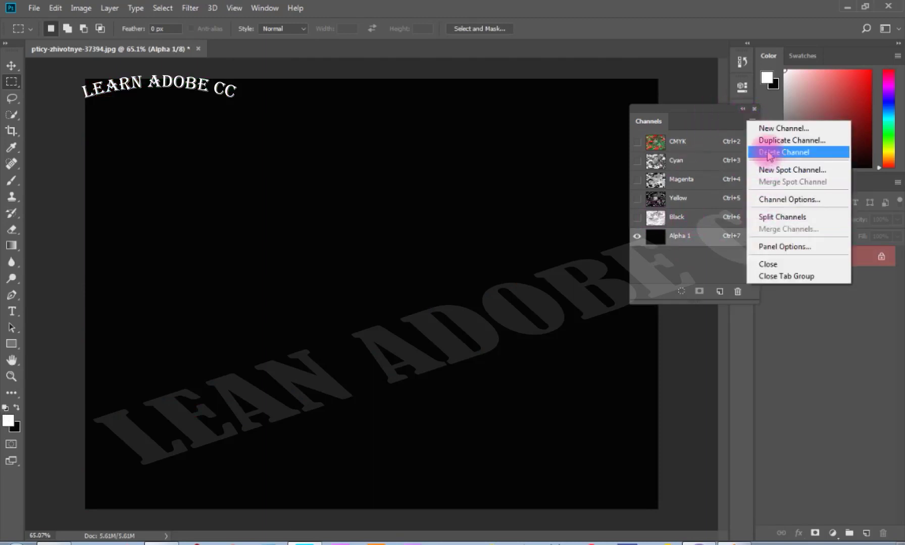
{"action": "left_click", "coordinate": [756, 151]}
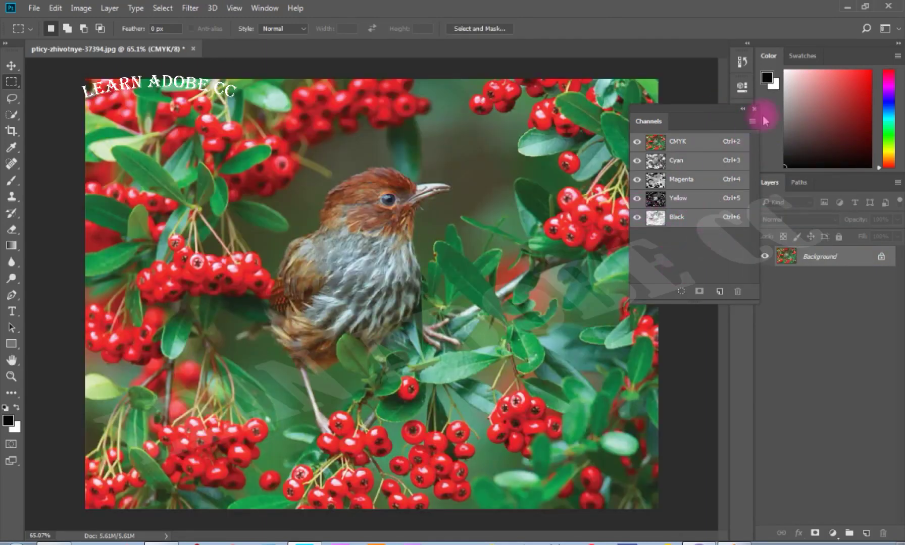
{"action": "left_click", "coordinate": [751, 122]}
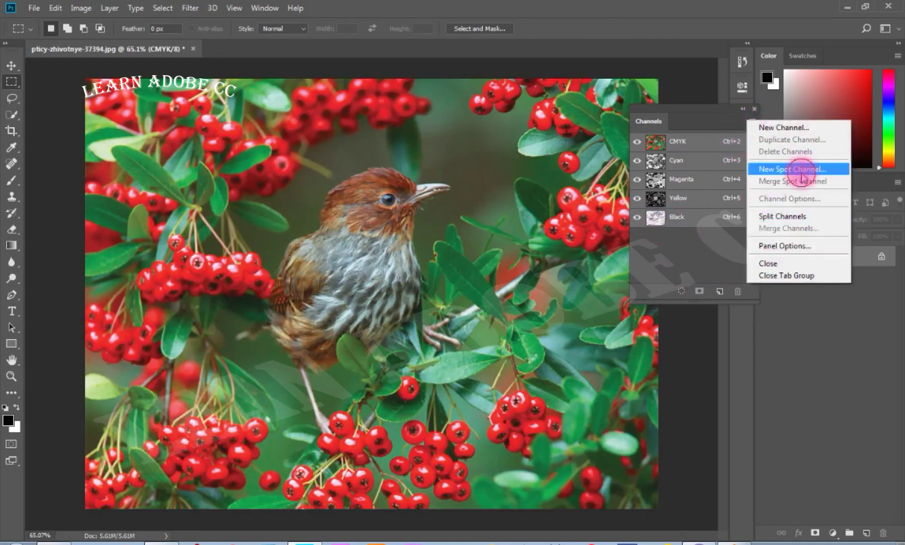
{"action": "left_click", "coordinate": [802, 171]}
{"action": "left_click_drag", "start_coordinate": [465, 164], "coordinate": [406, 183]}
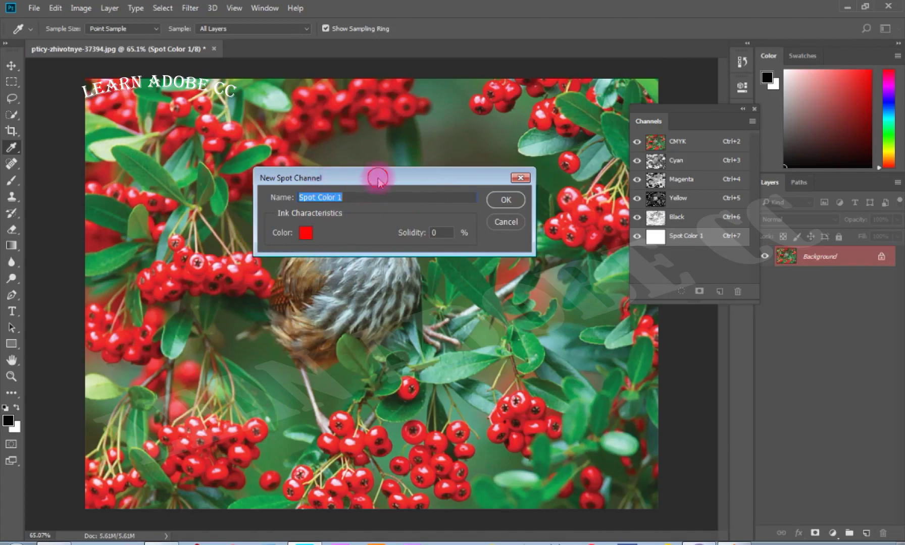
{"action": "left_click", "coordinate": [507, 222]}
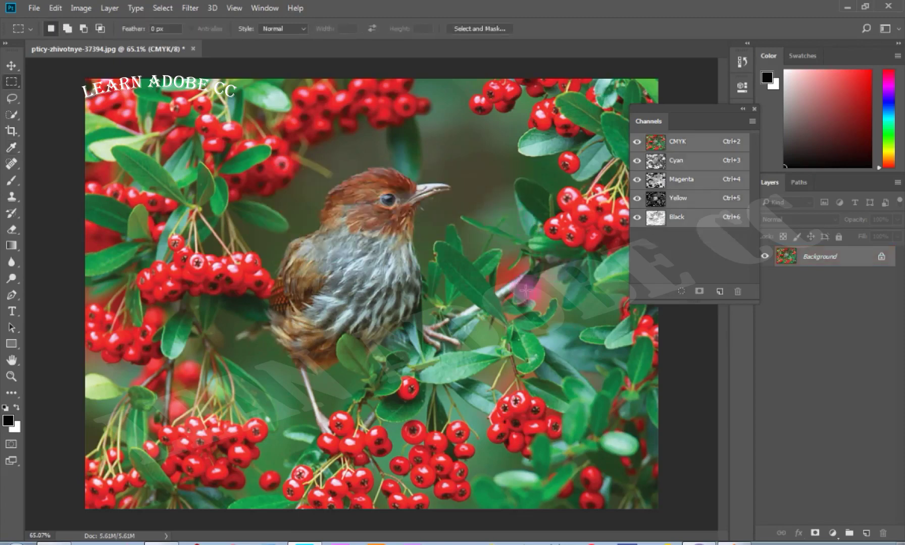
{"action": "left_click", "coordinate": [752, 122]}
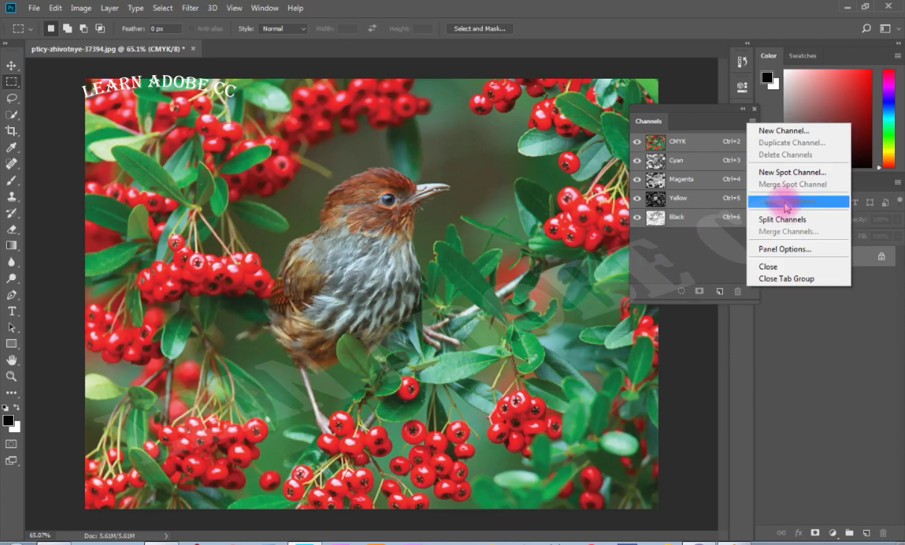
View the Yellow channel alone, then switch to viewing the Magenta channel alone.
{"action": "left_click", "coordinate": [700, 203]}
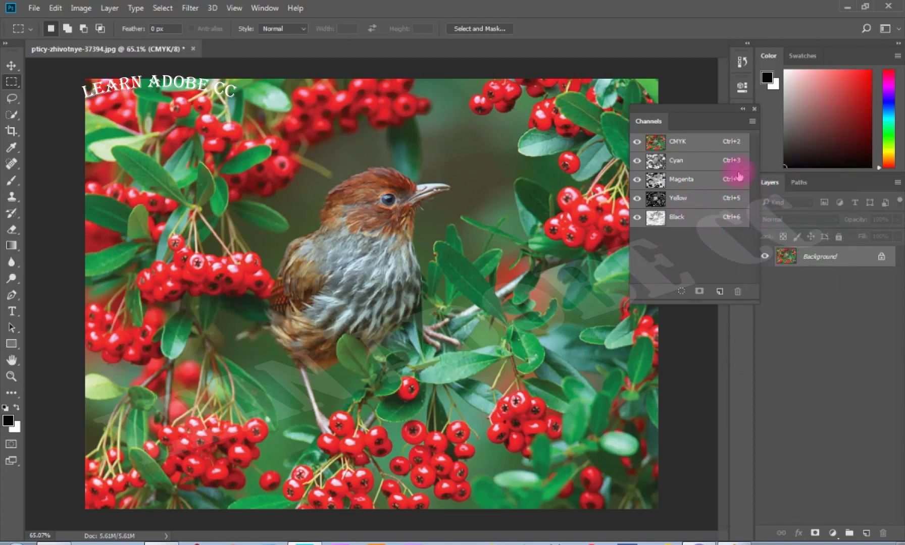
{"action": "left_click", "coordinate": [676, 198]}
{"action": "left_click", "coordinate": [751, 121]}
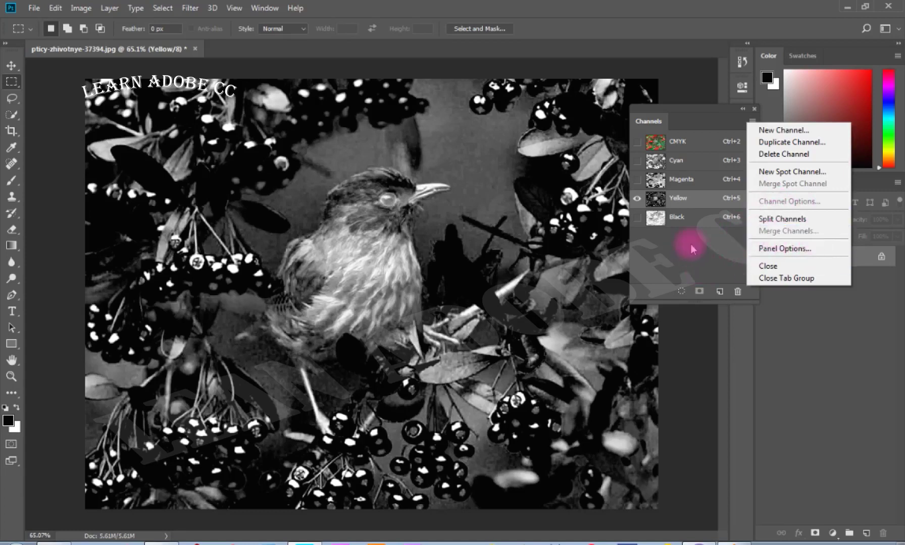
{"action": "left_click", "coordinate": [700, 182]}
{"action": "left_click", "coordinate": [657, 180]}
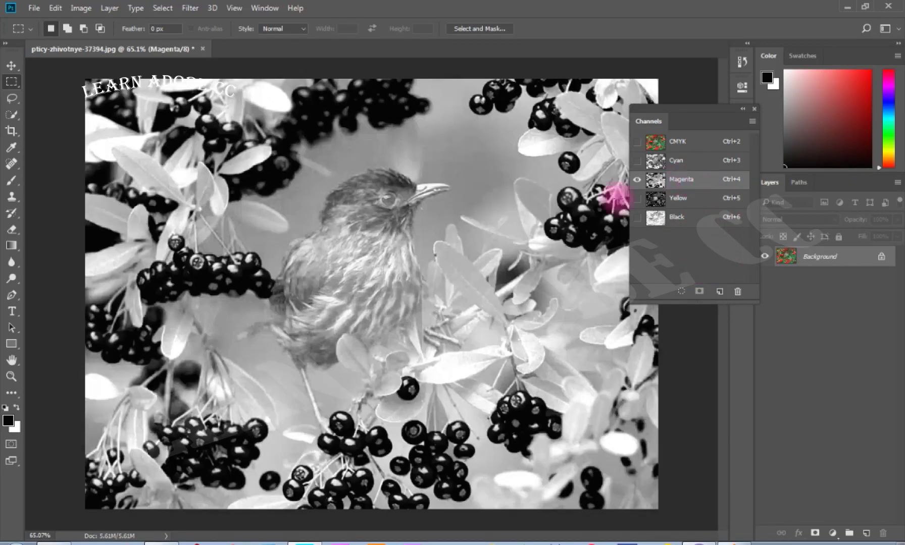
{"action": "left_click", "coordinate": [752, 122]}
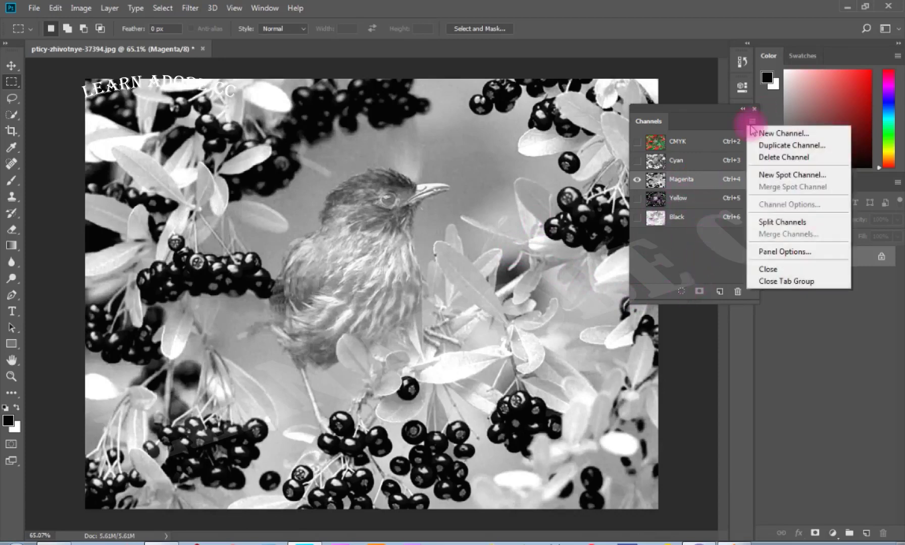
{"action": "left_click", "coordinate": [781, 252]}
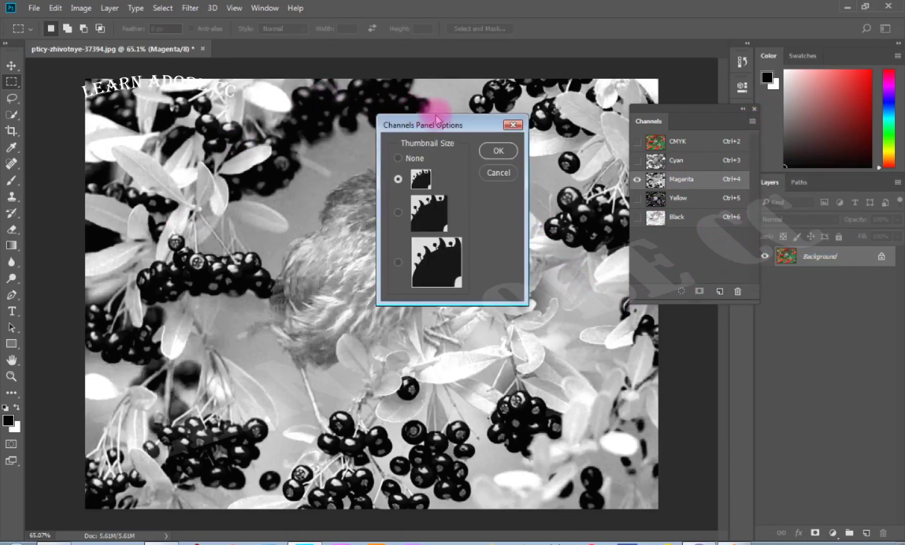
Try medium and large channel thumbnail sizes, applying the large size.
{"action": "left_click_drag", "start_coordinate": [447, 122], "coordinate": [376, 97]}
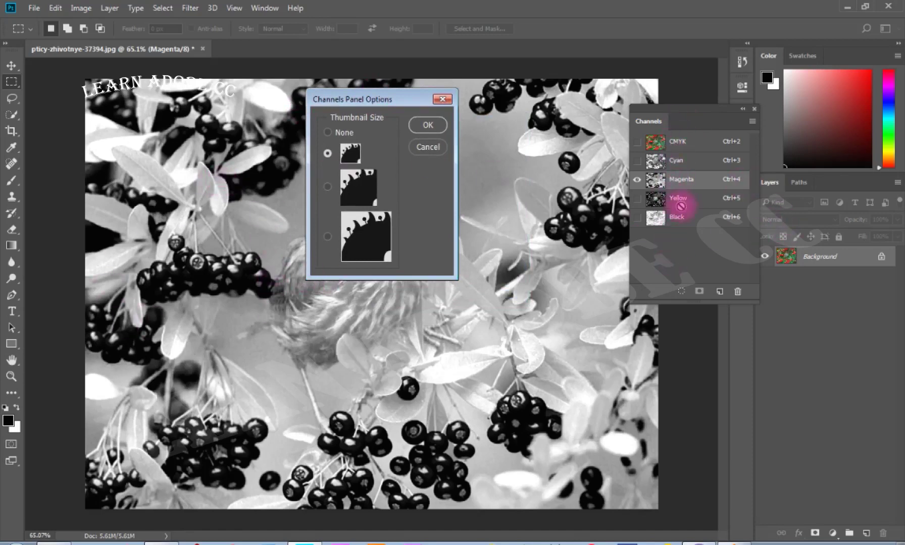
{"action": "left_click", "coordinate": [327, 188]}
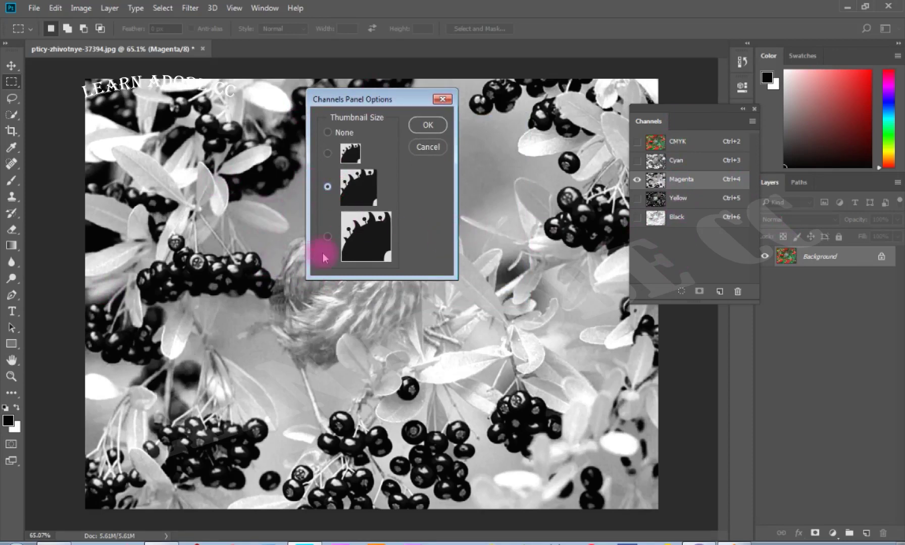
{"action": "left_click", "coordinate": [327, 238]}
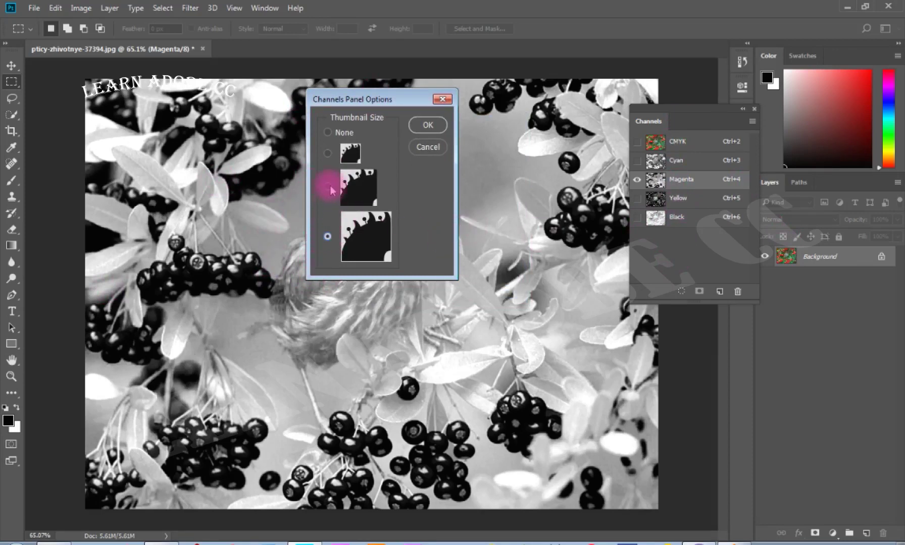
{"action": "left_click", "coordinate": [328, 187]}
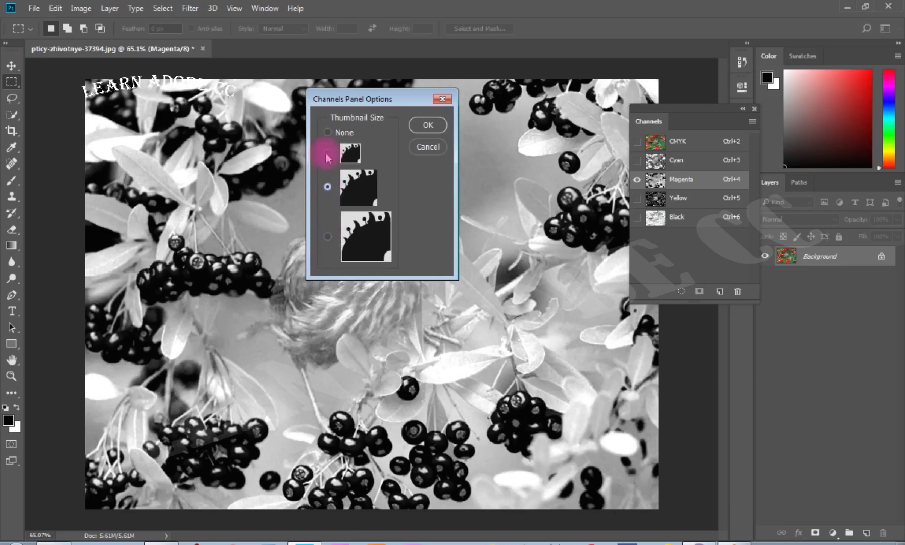
{"action": "left_click", "coordinate": [328, 237]}
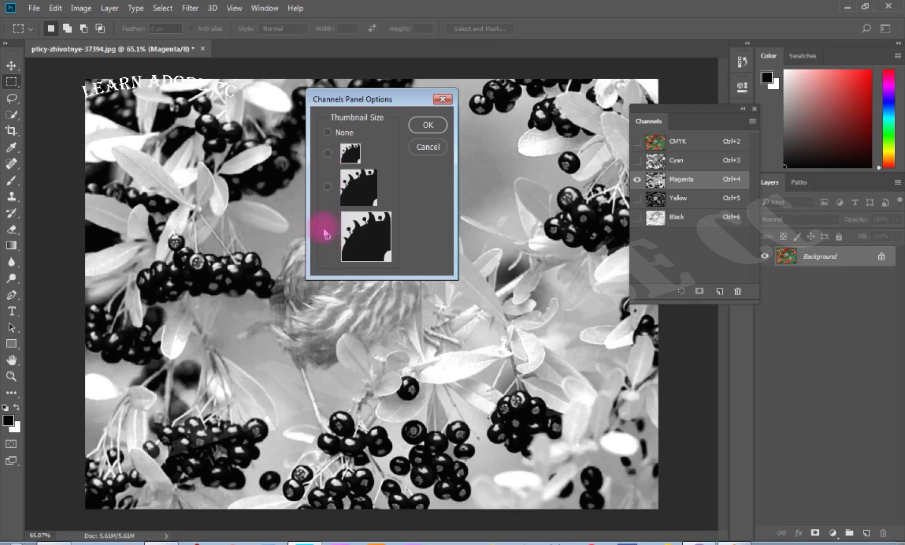
{"action": "left_click", "coordinate": [427, 124]}
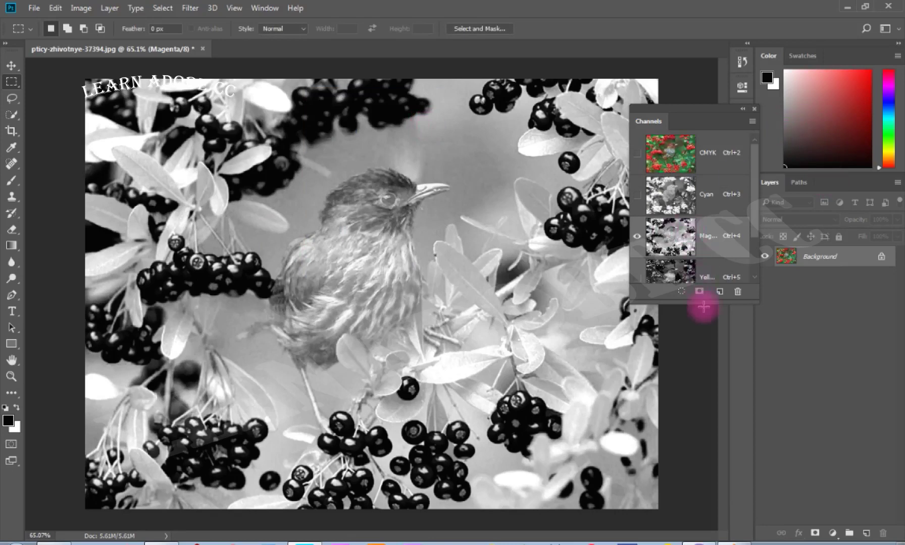
Switch channel thumbnails back to medium size and make the Channels panel taller.
{"action": "left_click", "coordinate": [751, 121]}
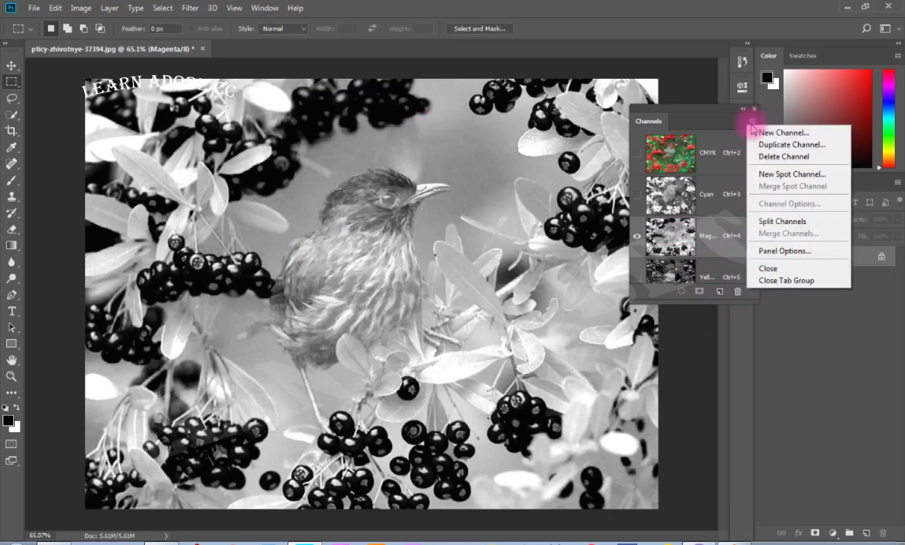
{"action": "left_click", "coordinate": [767, 257]}
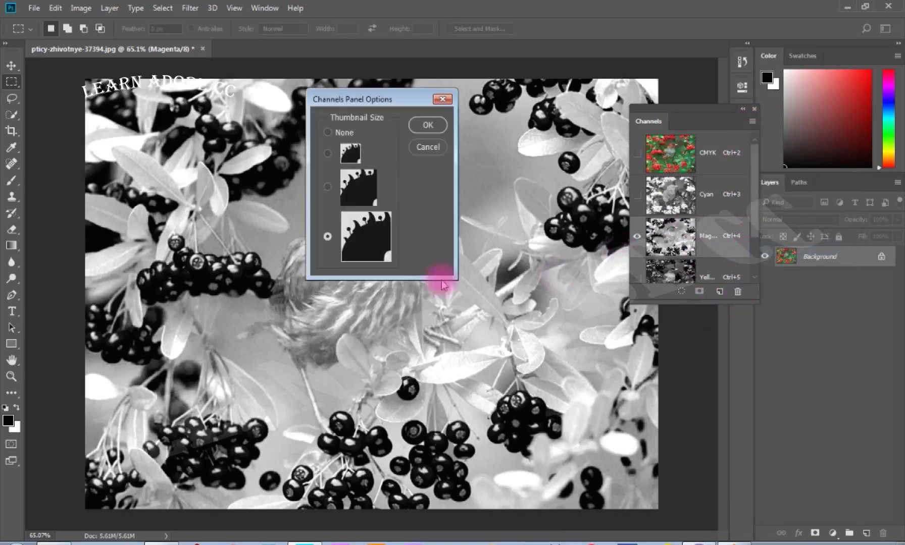
{"action": "left_click", "coordinate": [327, 186]}
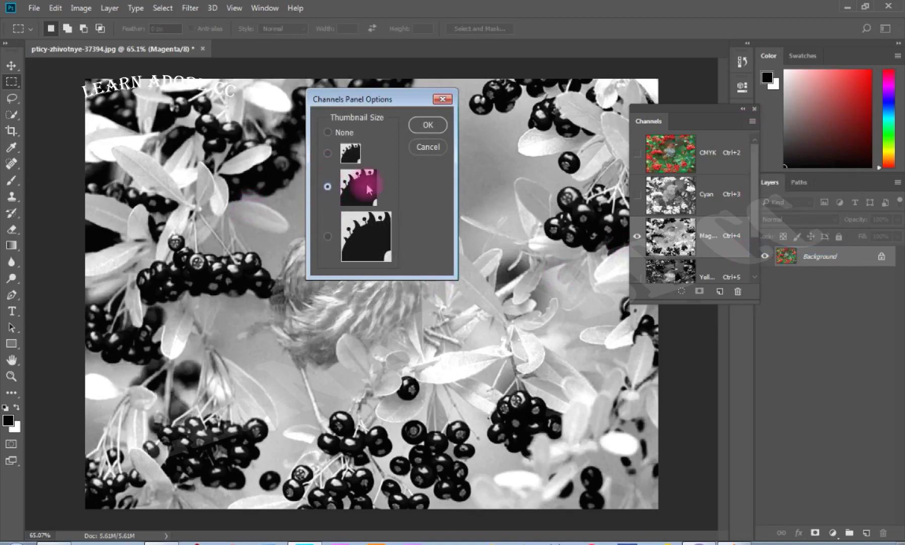
{"action": "left_click", "coordinate": [428, 125]}
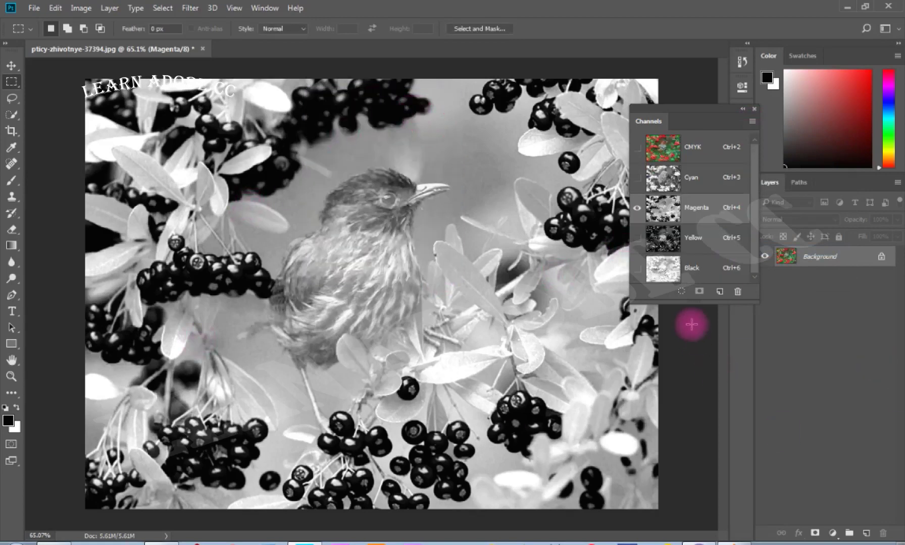
{"action": "left_click_drag", "start_coordinate": [690, 301], "coordinate": [702, 402]}
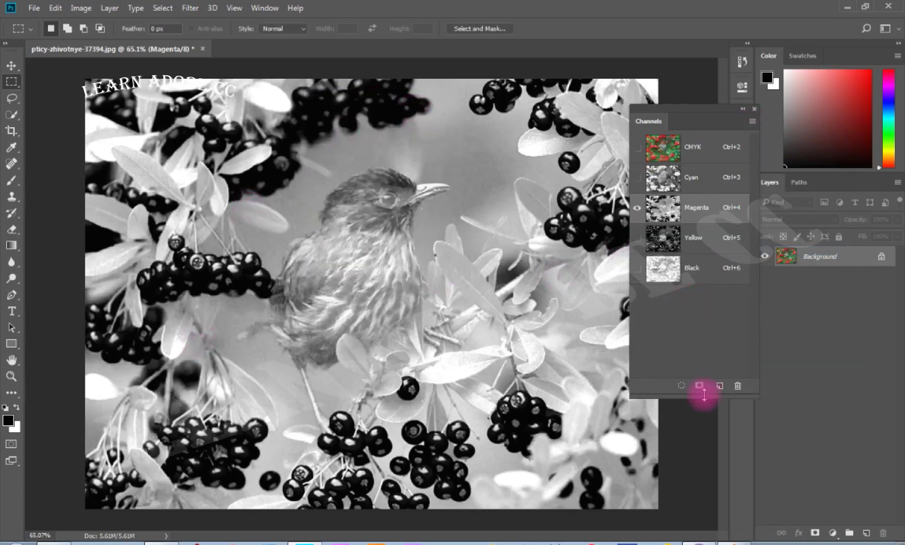
{"action": "left_click", "coordinate": [751, 122]}
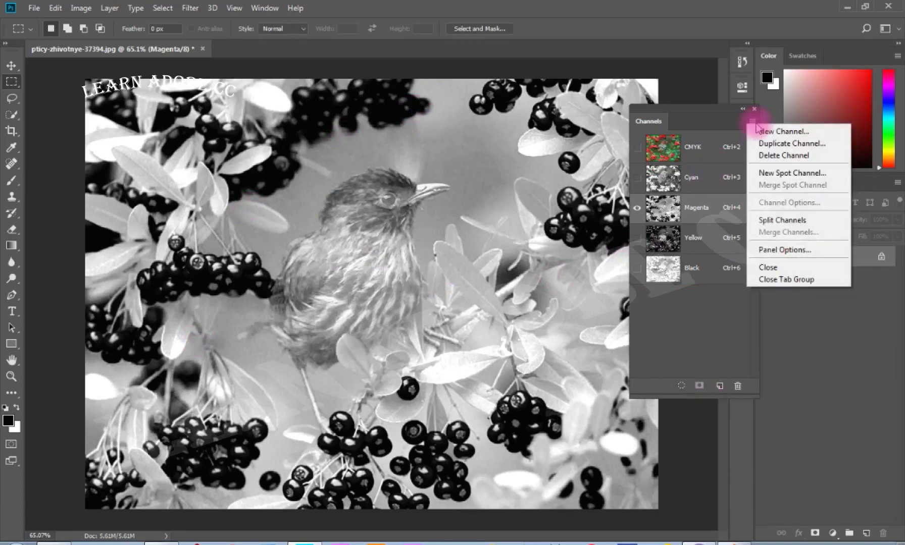
Turn on the CMYK composite channel so the bird photo shows in full colour.
{"action": "left_click", "coordinate": [766, 272]}
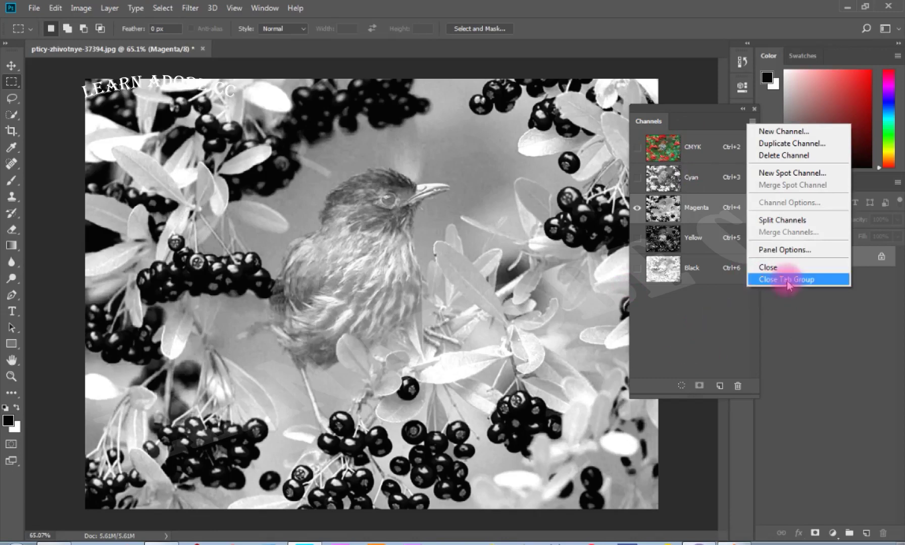
{"action": "left_click", "coordinate": [678, 329]}
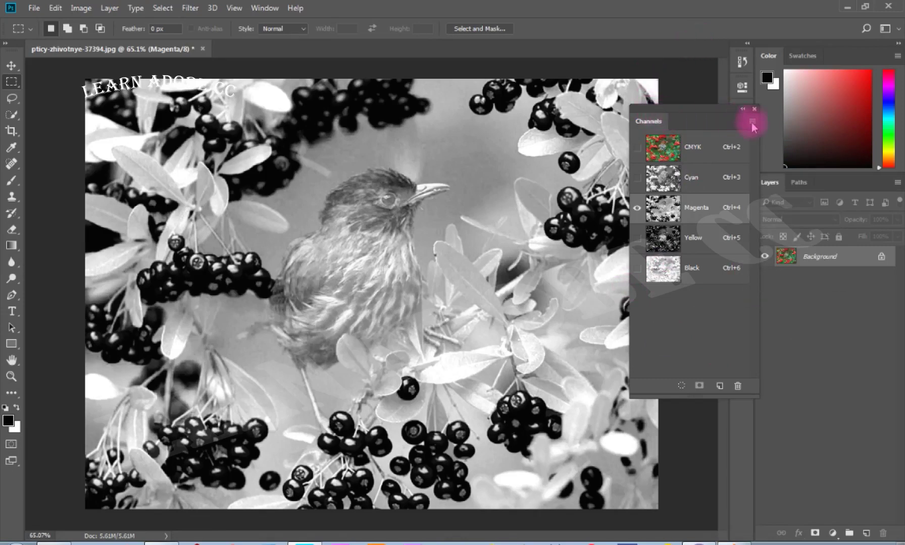
{"action": "left_click", "coordinate": [636, 147]}
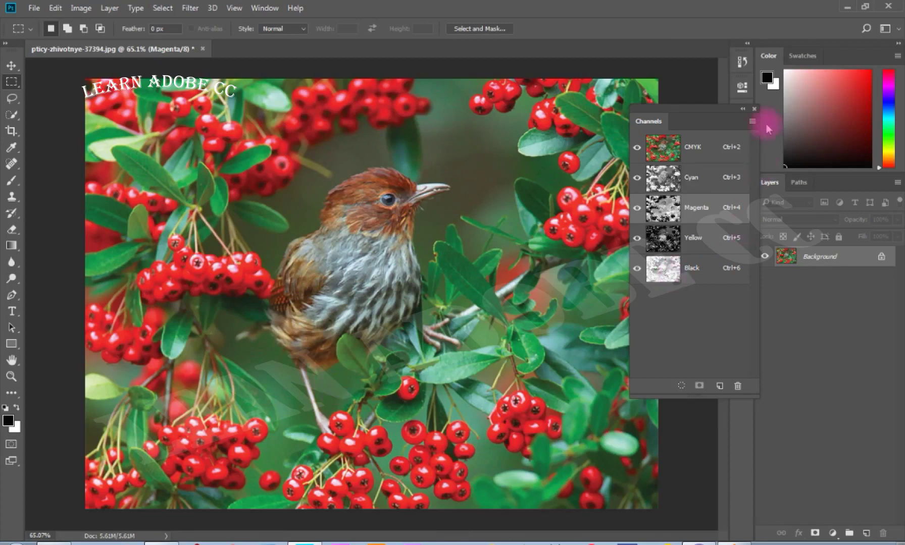
{"action": "left_click", "coordinate": [753, 122]}
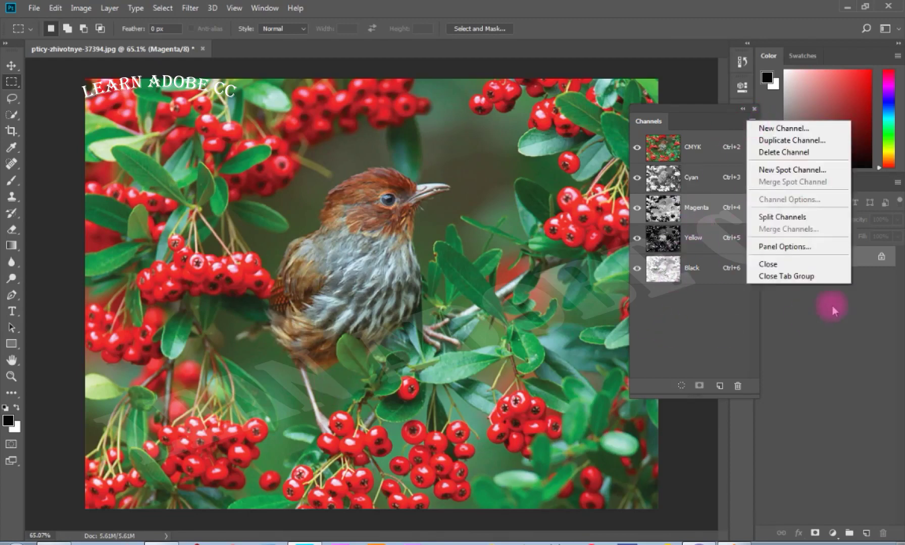
Split the photo into channel documents and view the Yellow, Magenta and Cyan ones.
{"action": "left_click", "coordinate": [795, 221]}
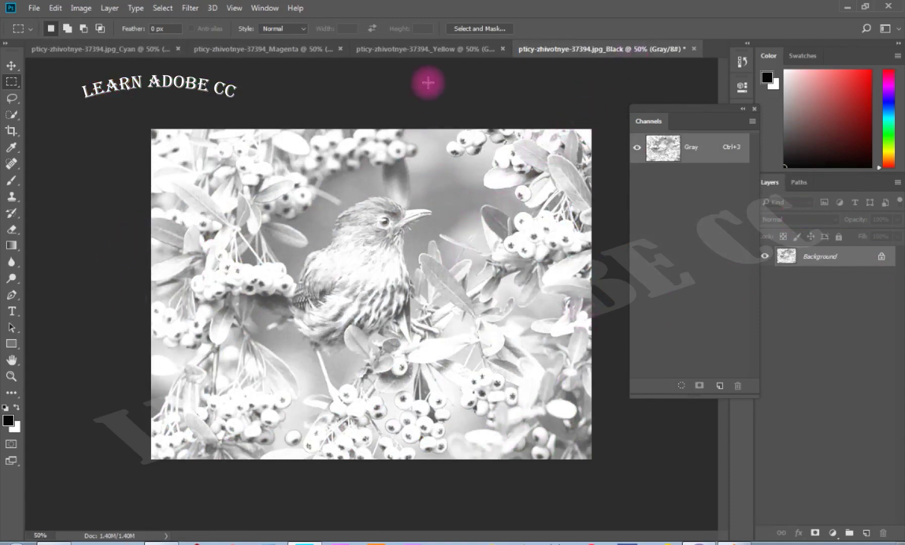
{"action": "left_click", "coordinate": [432, 55]}
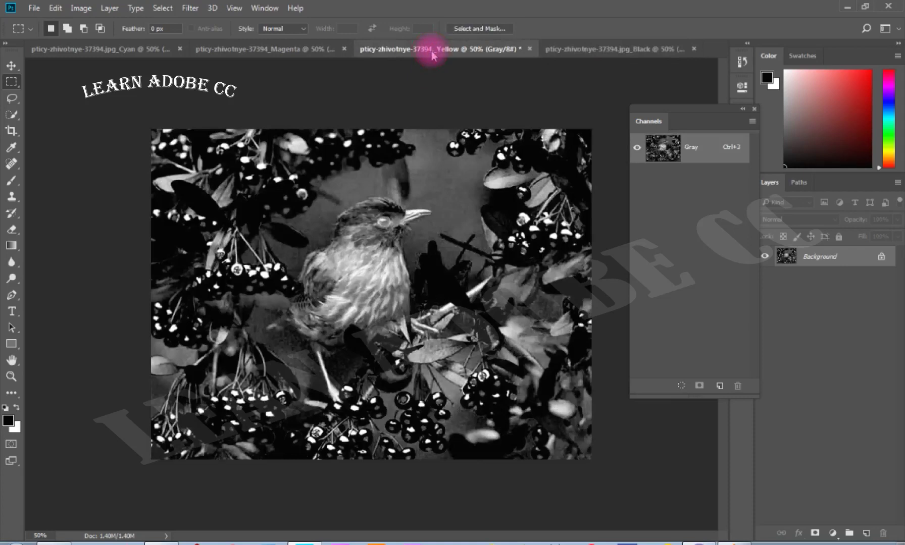
{"action": "left_click", "coordinate": [288, 53]}
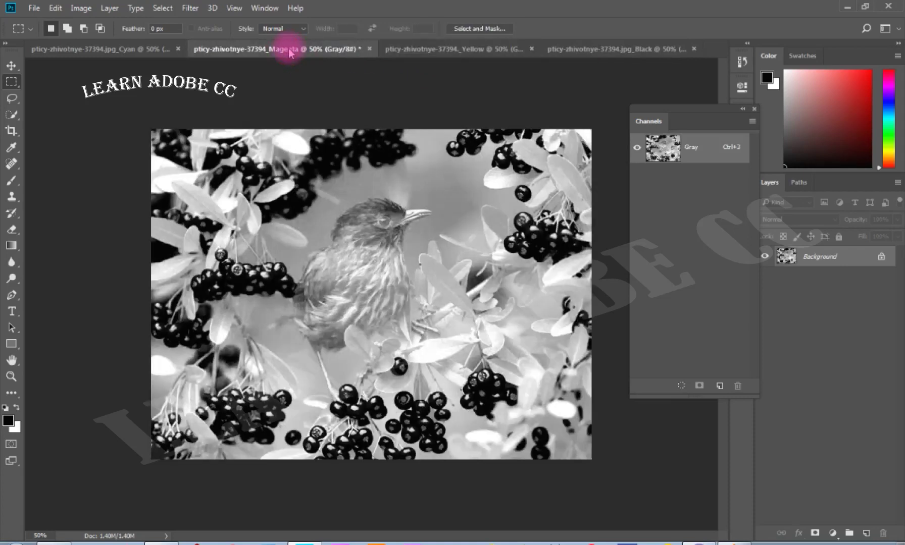
{"action": "left_click", "coordinate": [99, 49]}
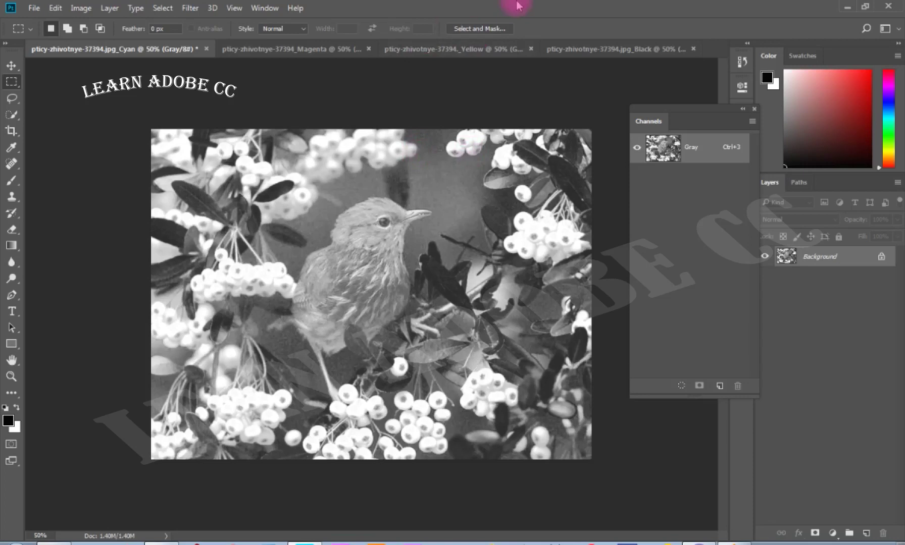
Bring the Black channel document to the front.
{"action": "left_click", "coordinate": [752, 122]}
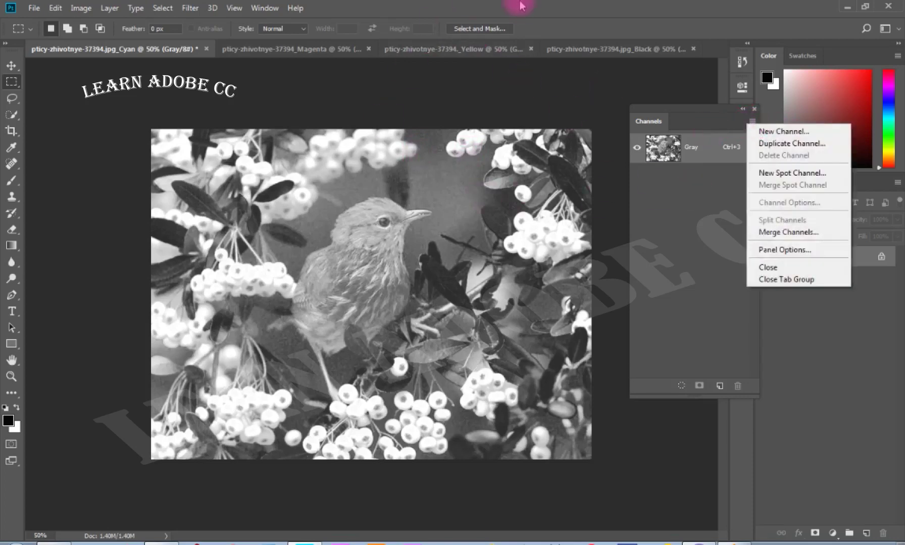
{"action": "left_click", "coordinate": [602, 55]}
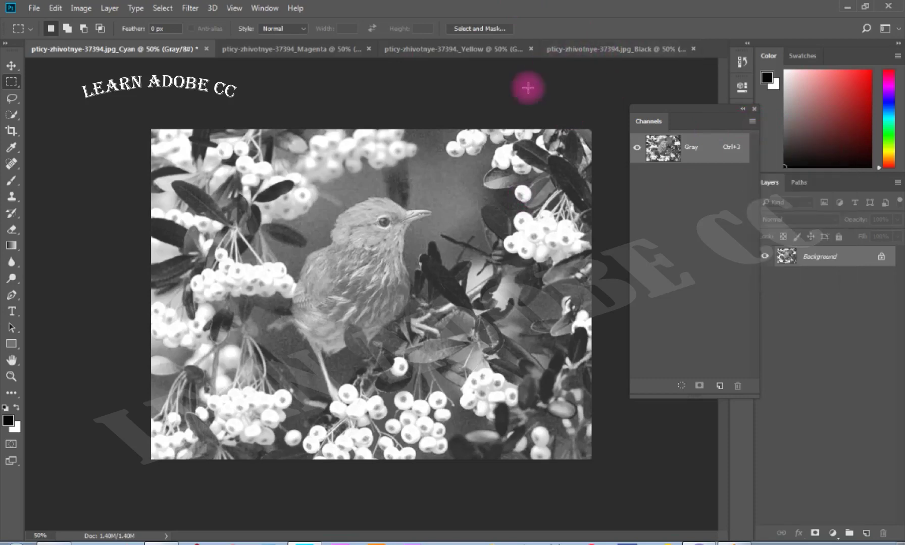
{"action": "left_click", "coordinate": [606, 51]}
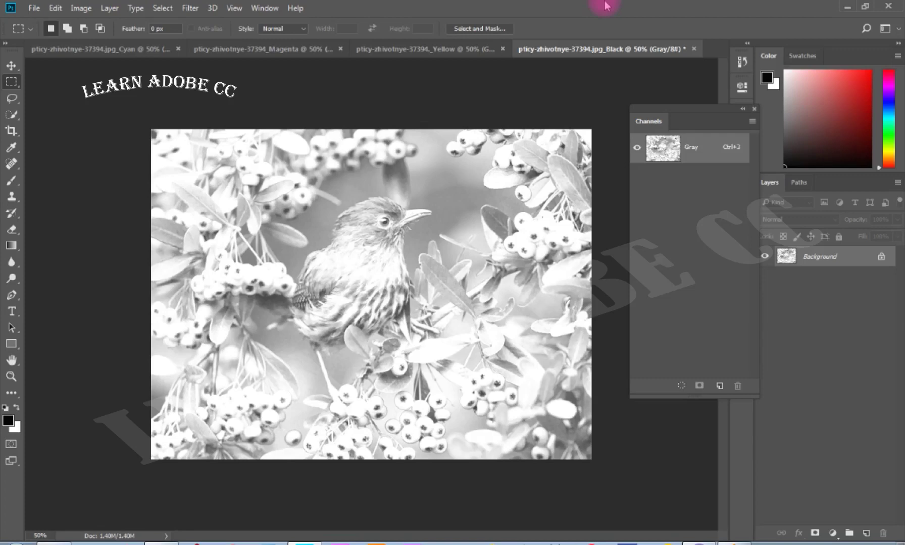
{"action": "left_click", "coordinate": [81, 8]}
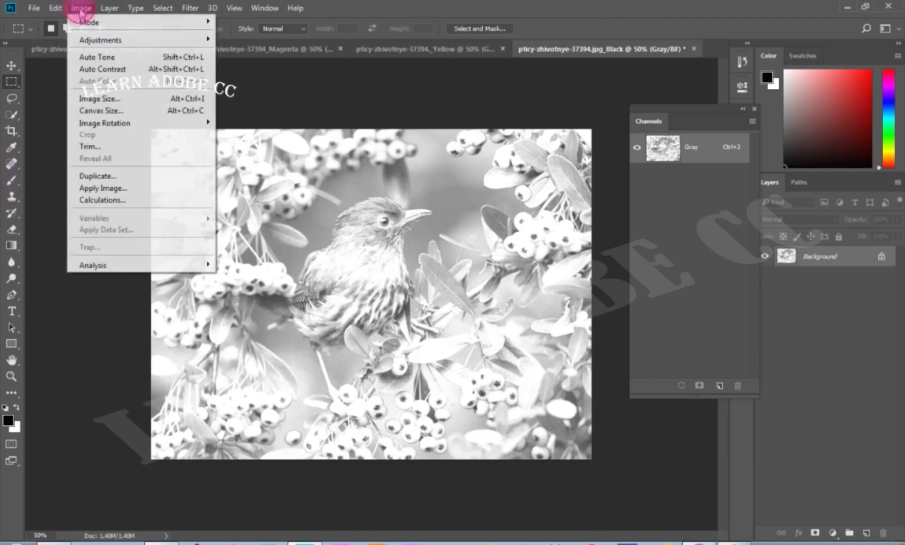
{"action": "mouse_move", "coordinate": [113, 22]}
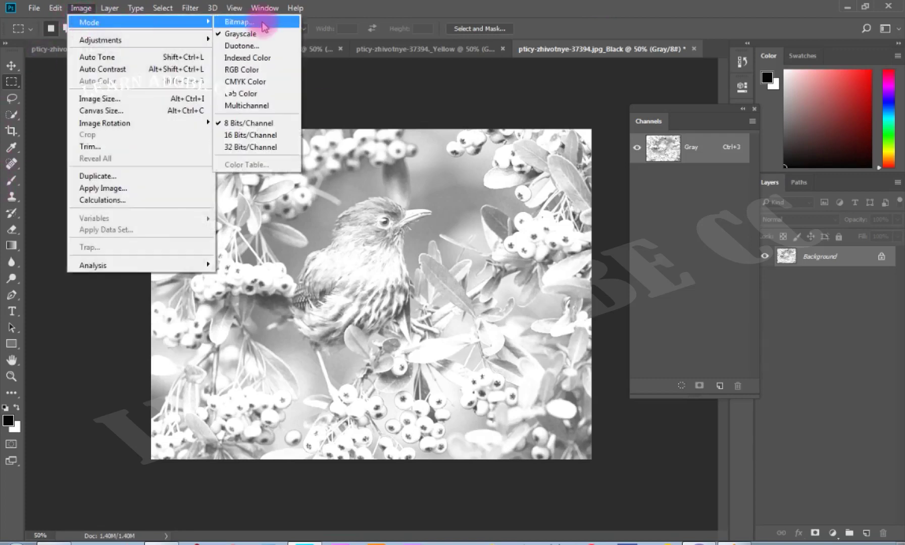
Convert the Black document to Bitmap using Halftone Screen with a Round dot shape.
{"action": "left_click", "coordinate": [238, 22]}
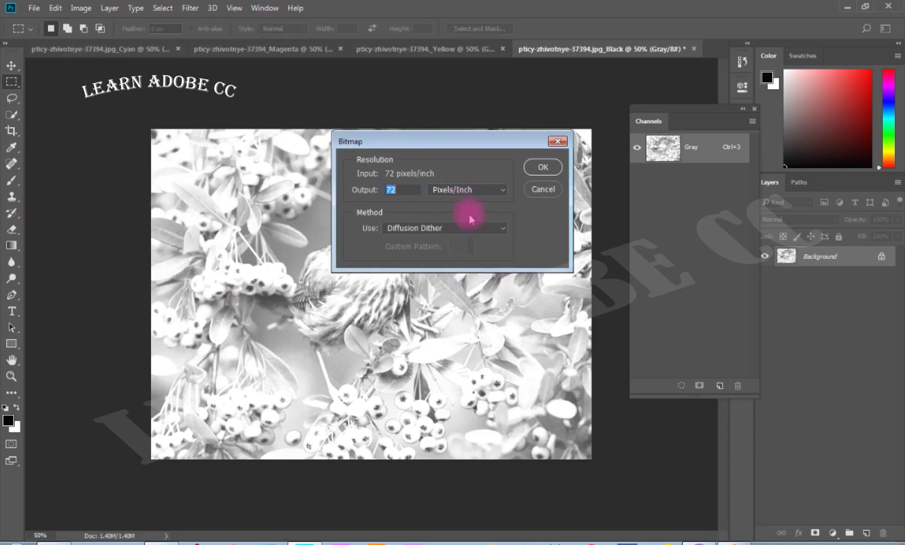
{"action": "left_click", "coordinate": [463, 228]}
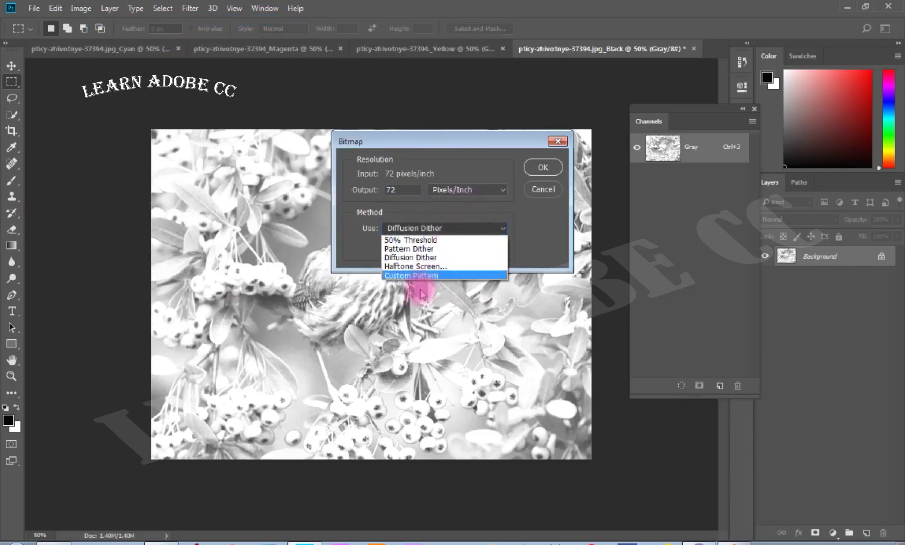
{"action": "left_click", "coordinate": [417, 267]}
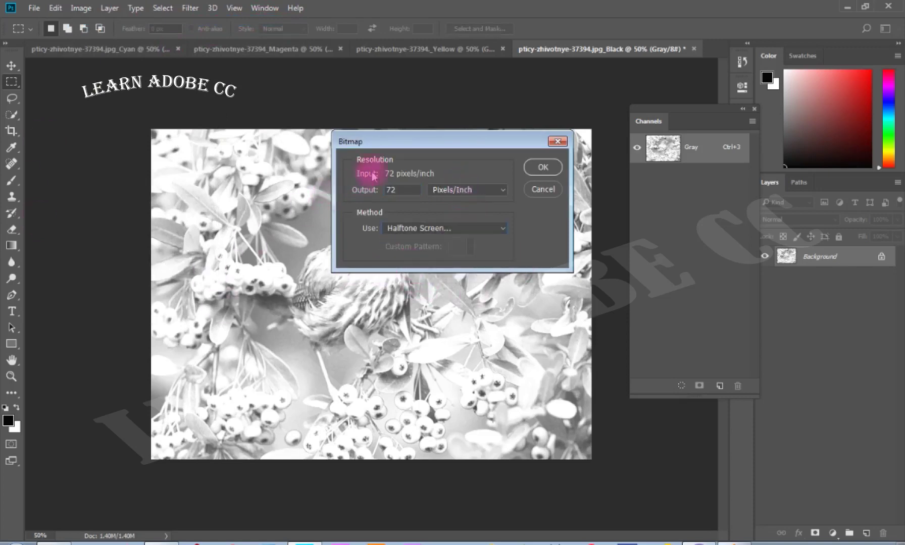
{"action": "left_click_drag", "start_coordinate": [417, 141], "coordinate": [324, 137]}
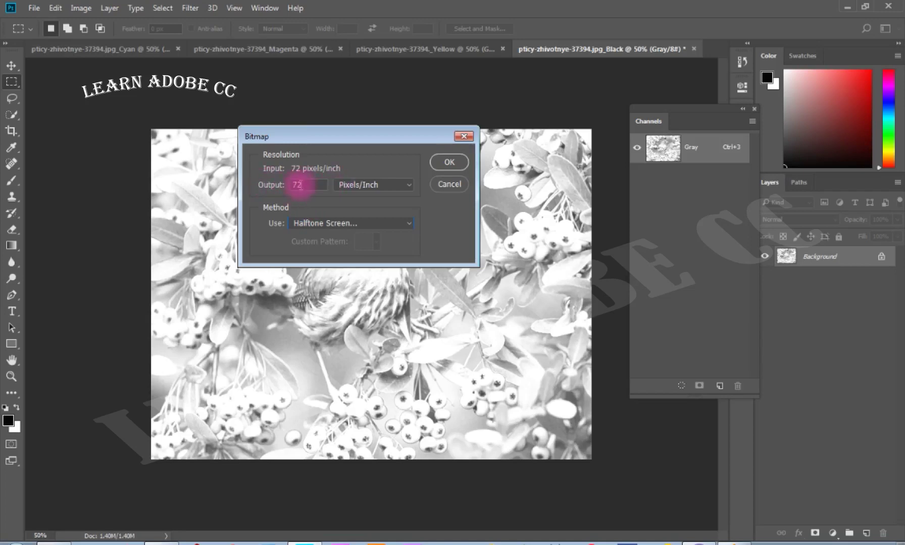
{"action": "left_click", "coordinate": [458, 164]}
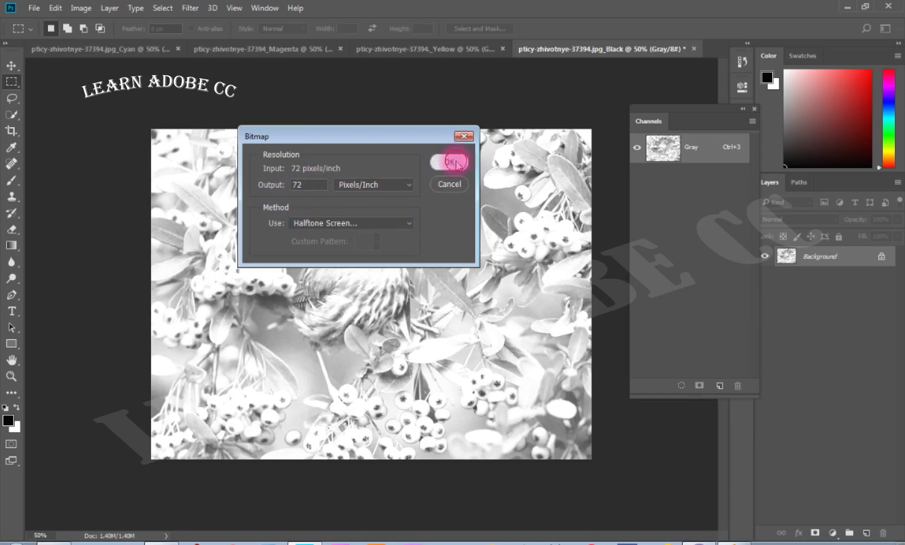
{"action": "left_click", "coordinate": [432, 217]}
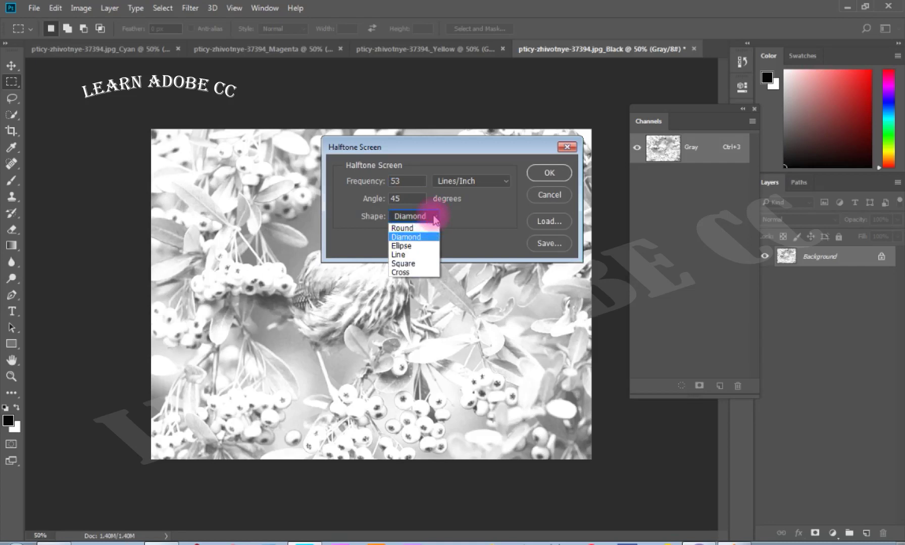
{"action": "left_click", "coordinate": [410, 230]}
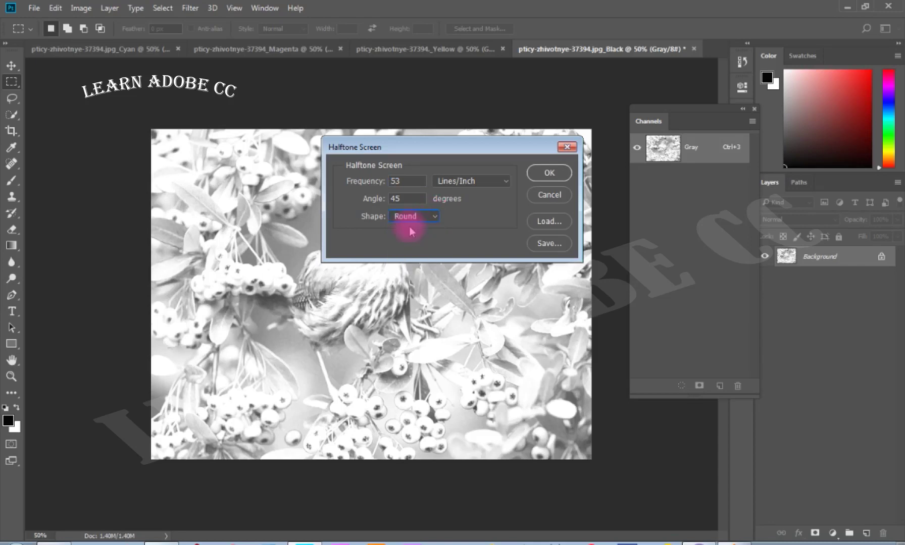
{"action": "left_click", "coordinate": [555, 175]}
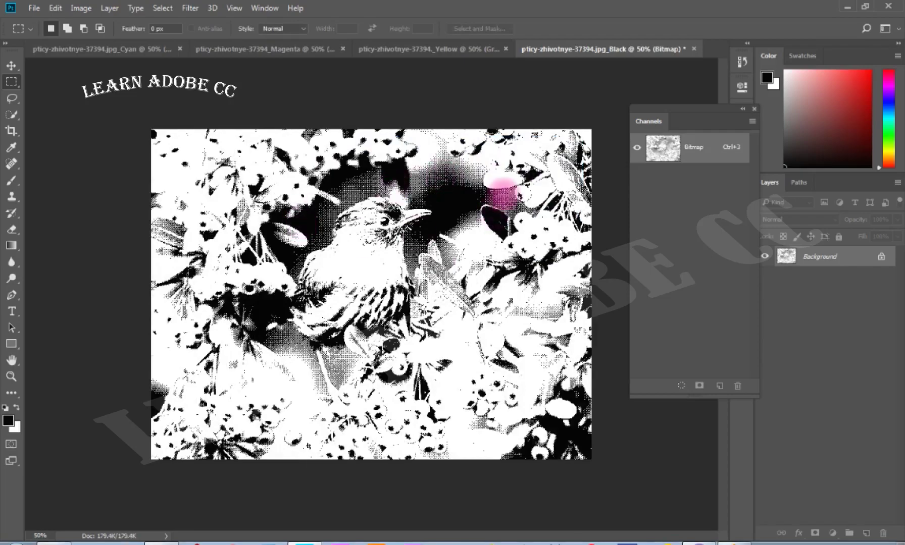
Inspect the halftone dots at actual size around the berries, then zoom back out.
{"action": "key", "text": "ctrl+plus"}
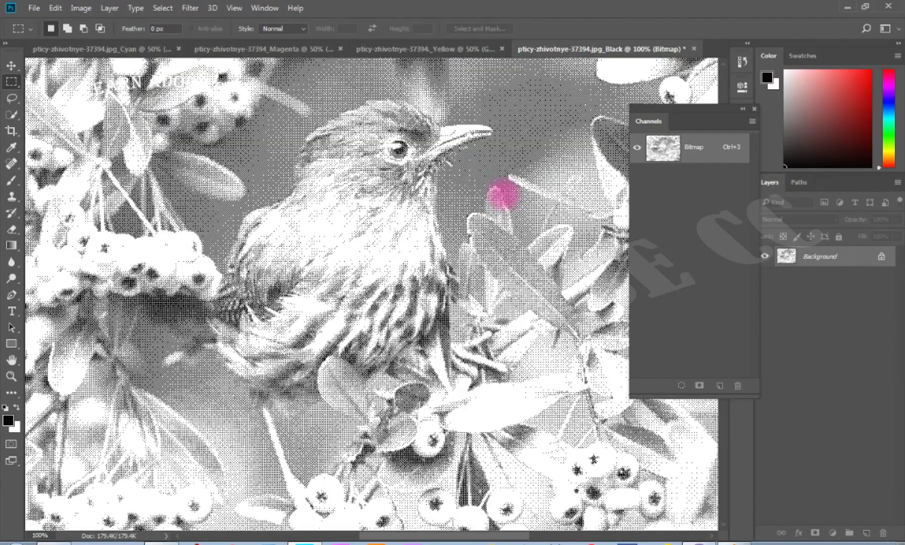
{"action": "left_click_drag", "start_coordinate": [334, 214], "coordinate": [283, 302]}
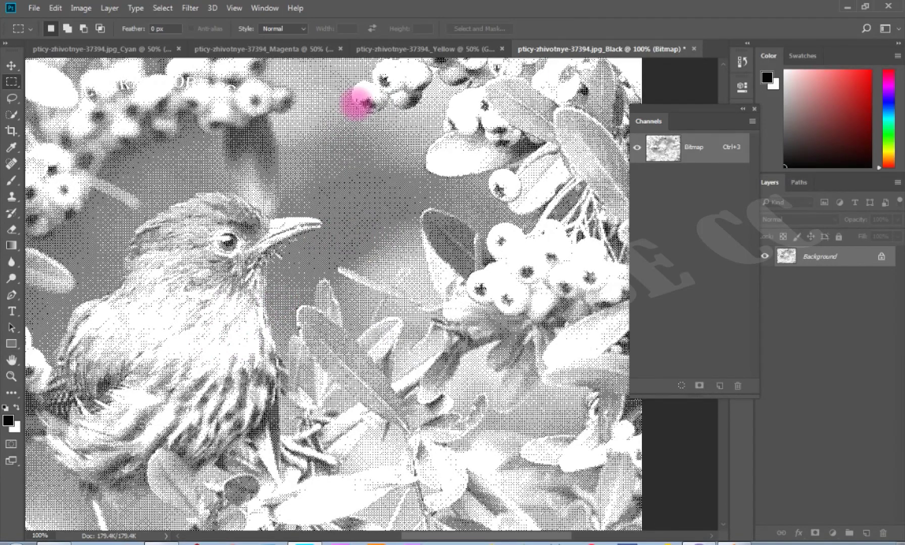
{"action": "key", "text": "ctrl+minus"}
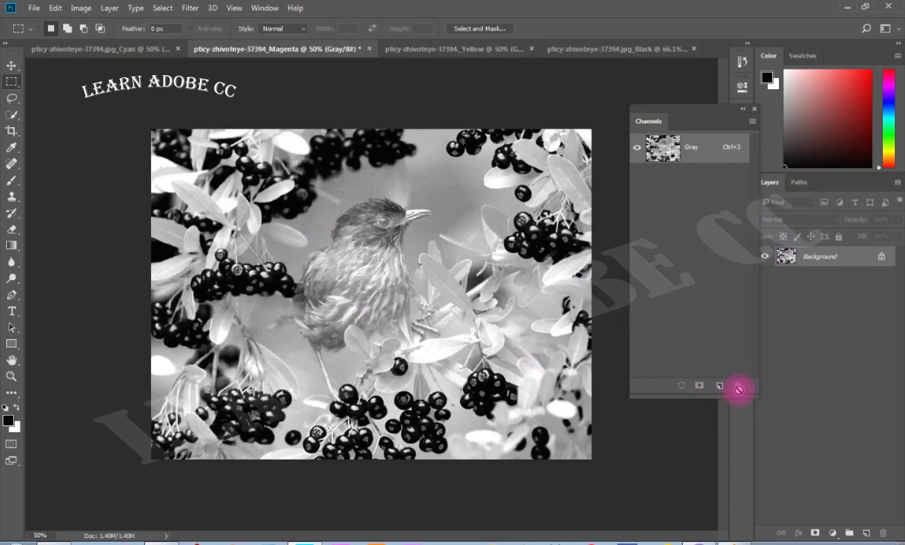
Close the Black and Magenta channel documents without saving their changes.
{"action": "left_click_drag", "start_coordinate": [703, 146], "coordinate": [745, 376]}
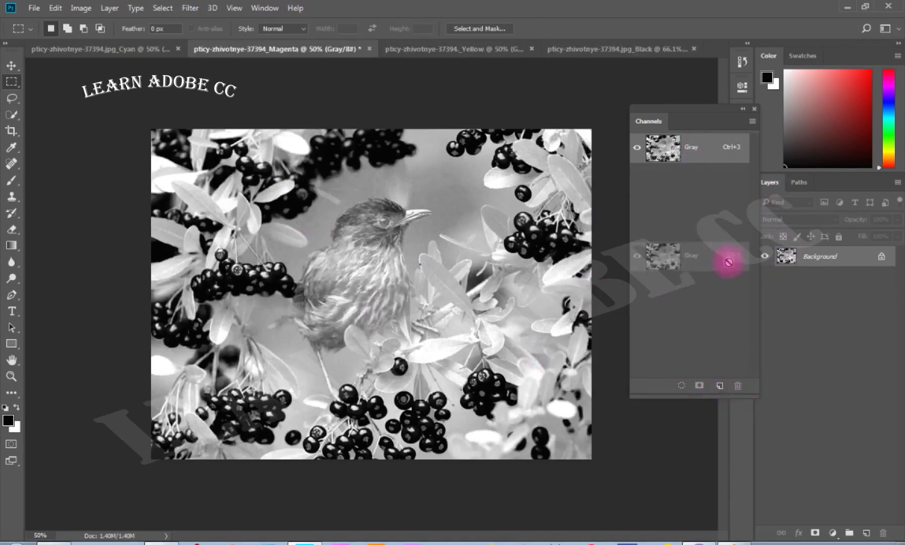
{"action": "left_click_drag", "start_coordinate": [744, 376], "coordinate": [740, 389]}
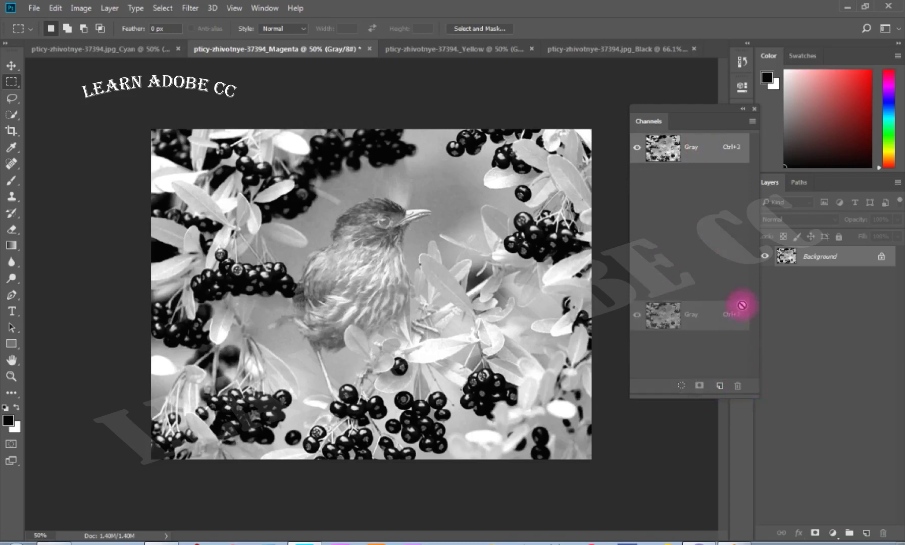
{"action": "left_click_drag", "start_coordinate": [740, 389], "coordinate": [731, 151]}
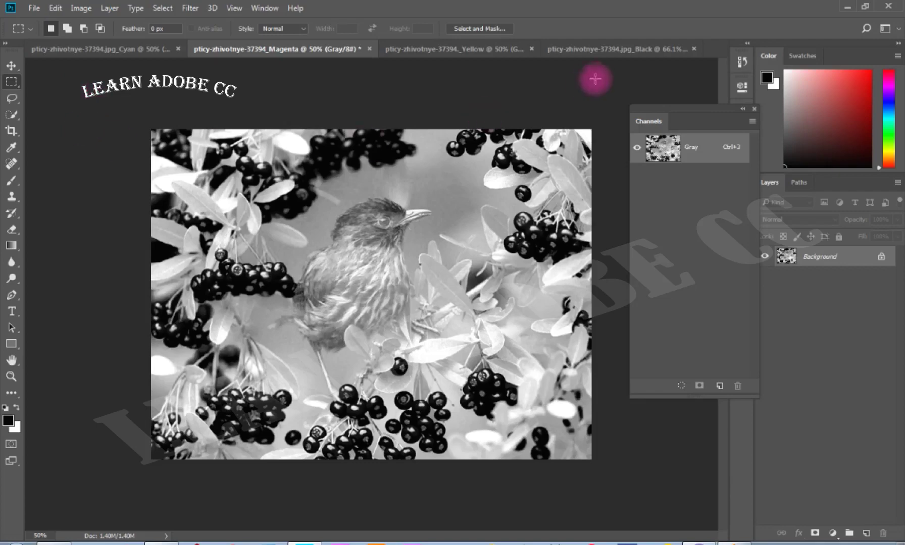
{"action": "left_click", "coordinate": [668, 50]}
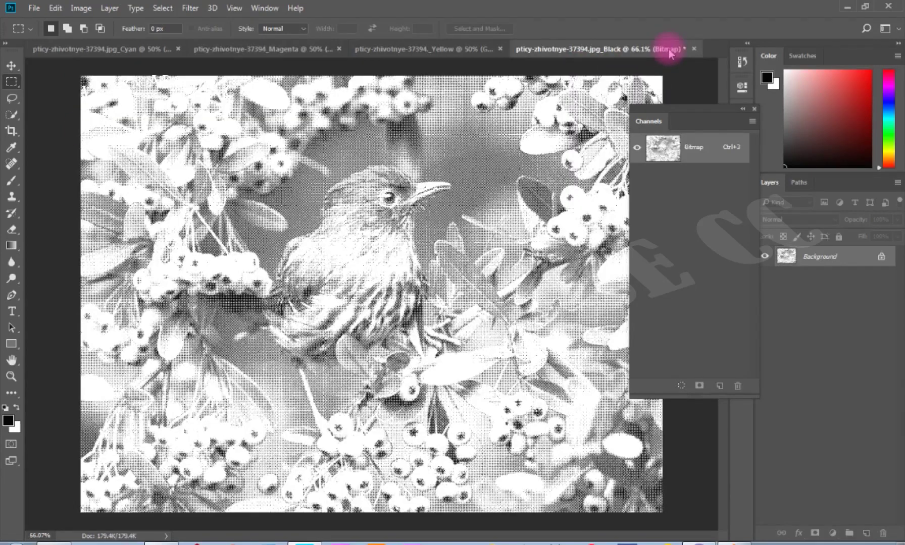
{"action": "key", "text": "ctrl+w"}
{"action": "left_click", "coordinate": [429, 204]}
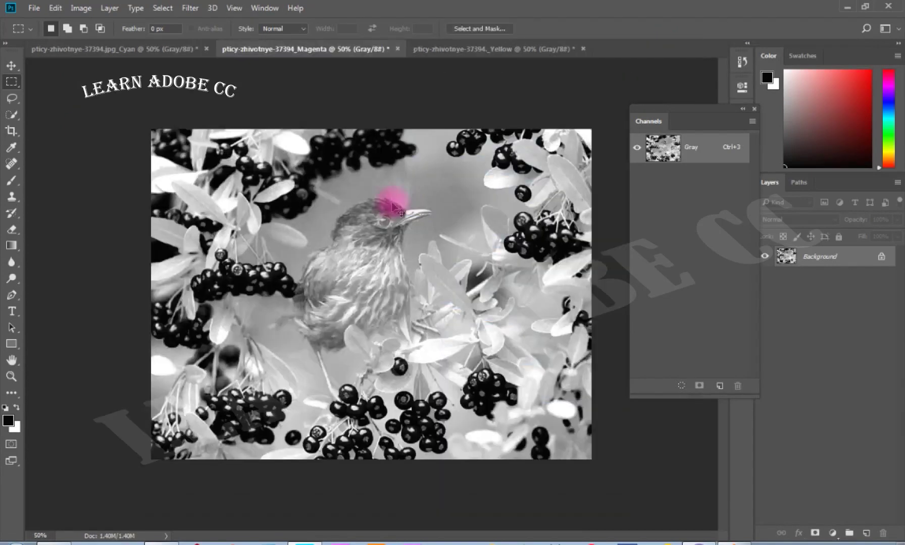
{"action": "key", "text": "ctrl+w"}
{"action": "left_click", "coordinate": [427, 201]}
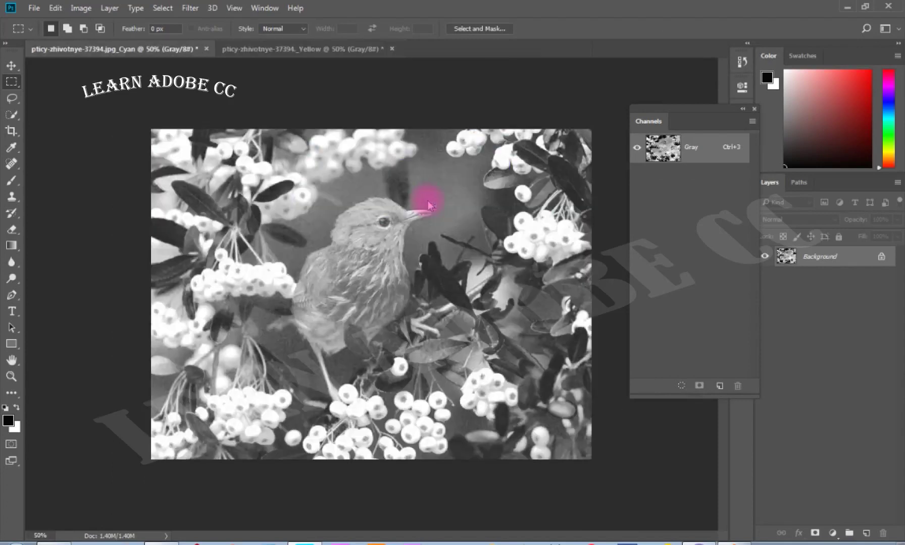
Close the Cyan and Yellow documents unsaved and reopen the original bird photo.
{"action": "key", "text": "ctrl+w"}
{"action": "left_click", "coordinate": [420, 205]}
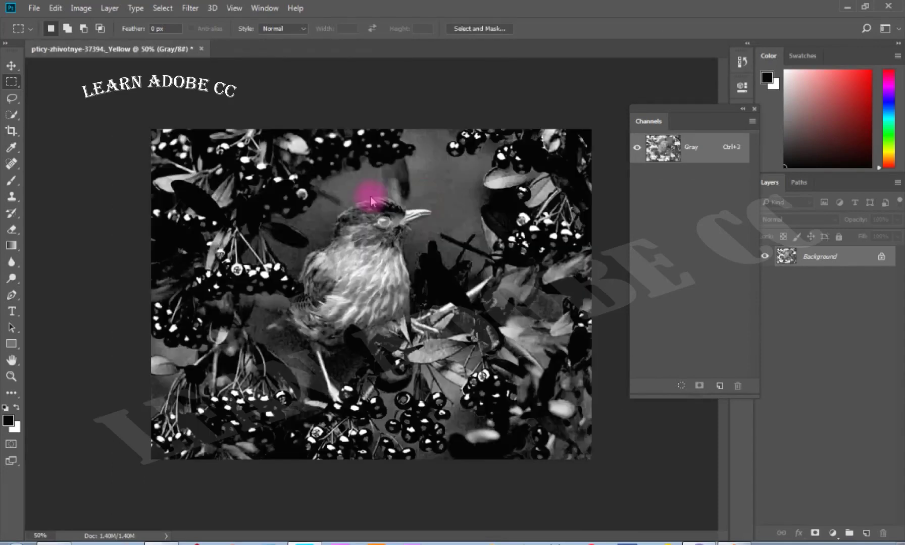
{"action": "key", "text": "ctrl+w"}
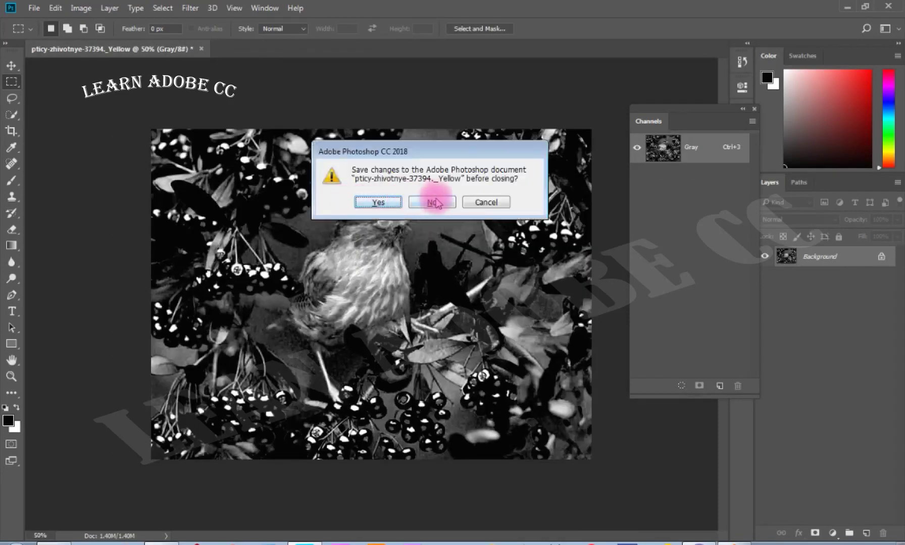
{"action": "left_click", "coordinate": [430, 202]}
{"action": "left_click", "coordinate": [165, 183]}
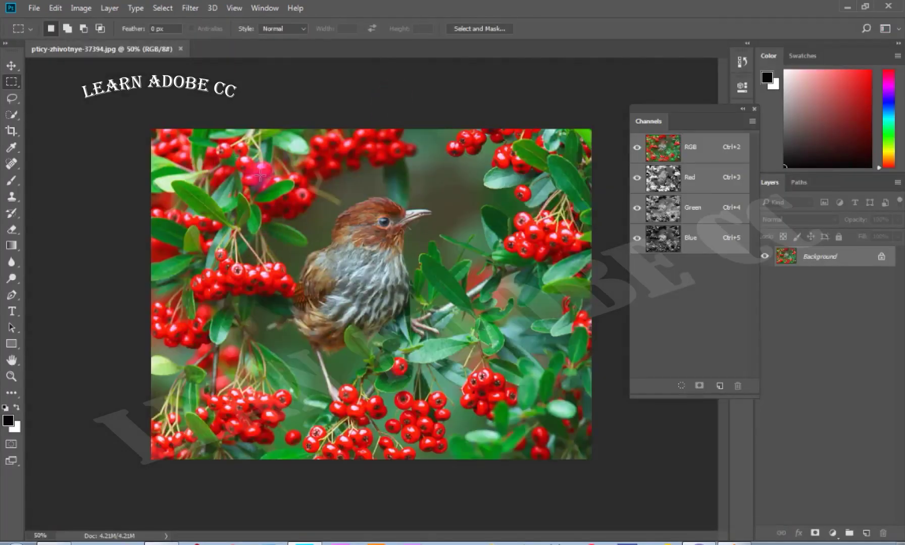
Convert the reopened photo to CMYK Color and display only its Black channel.
{"action": "left_click", "coordinate": [75, 9]}
{"action": "mouse_move", "coordinate": [142, 21]}
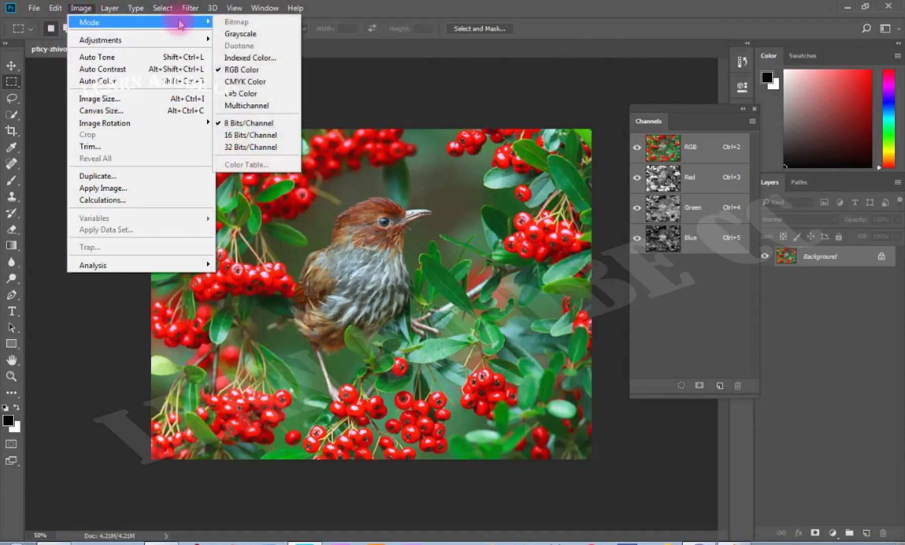
{"action": "left_click", "coordinate": [251, 81]}
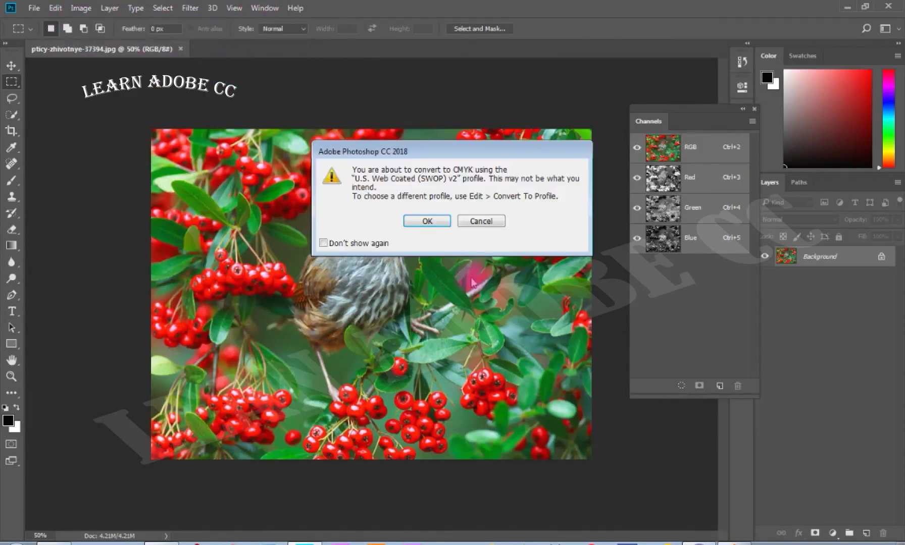
{"action": "left_click", "coordinate": [434, 220]}
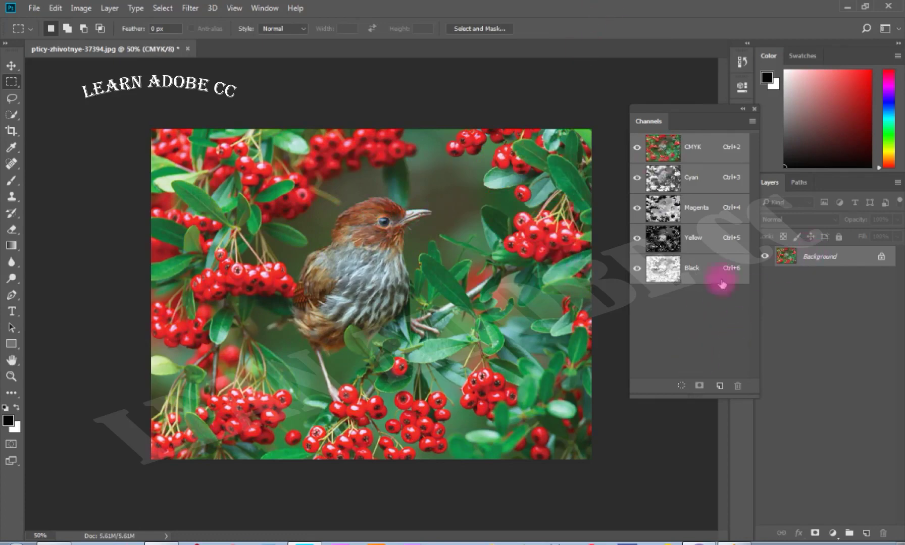
{"action": "left_click", "coordinate": [692, 275]}
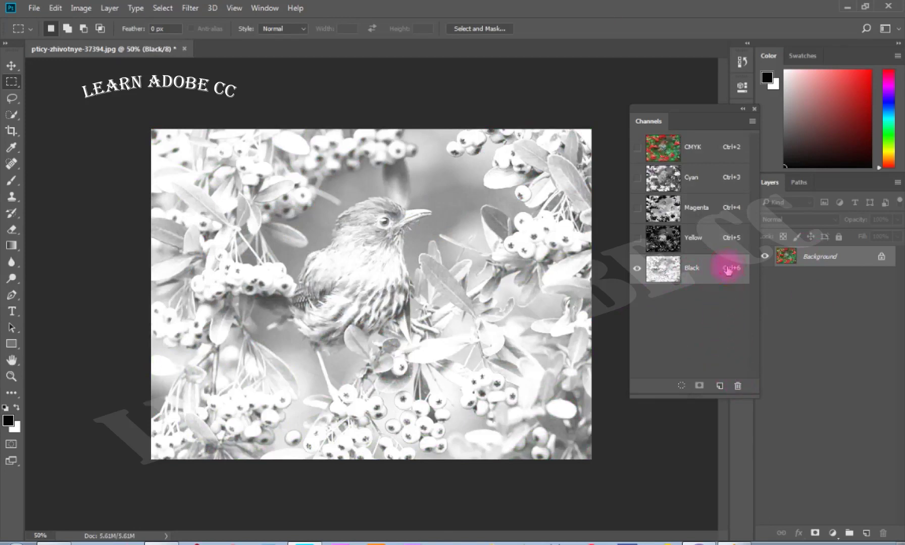
{"action": "left_click_drag", "start_coordinate": [727, 271], "coordinate": [739, 389]}
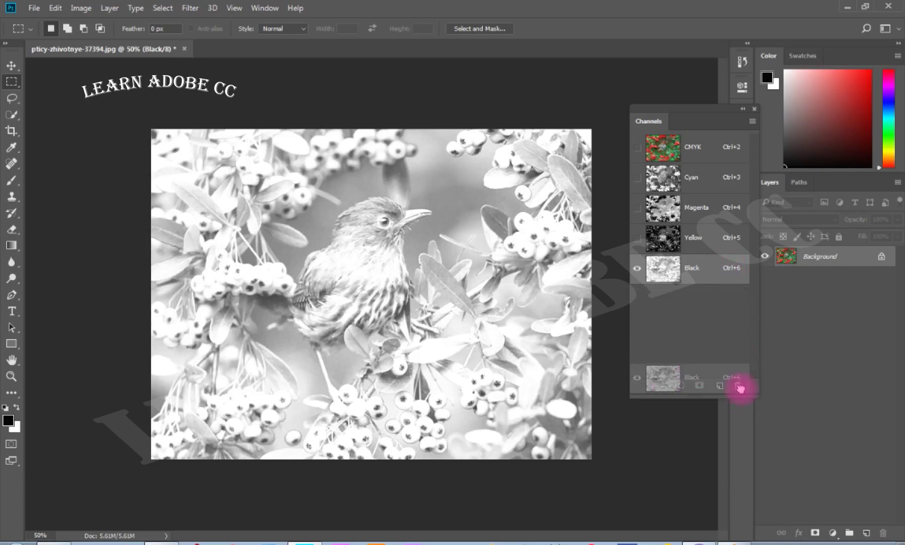
{"action": "left_click_drag", "start_coordinate": [740, 388], "coordinate": [739, 388]}
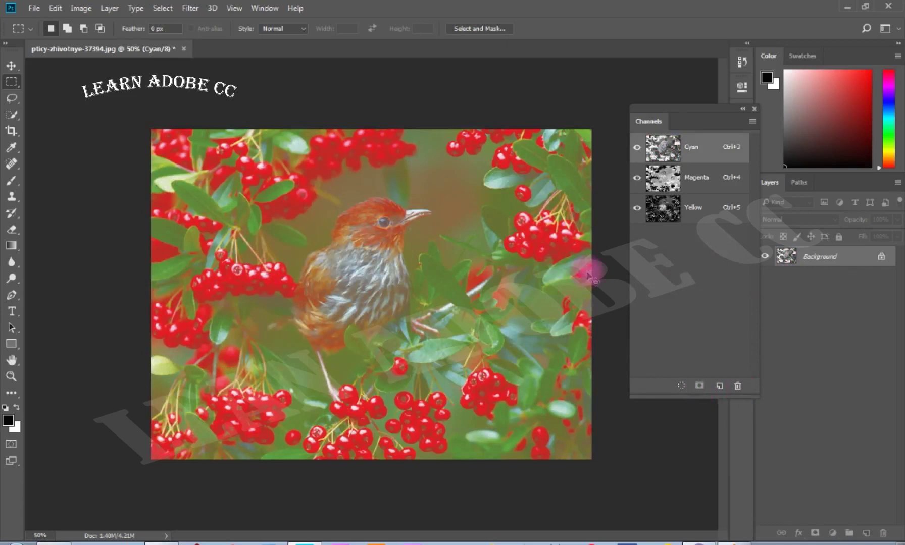
{"action": "key", "text": "ctrl+z"}
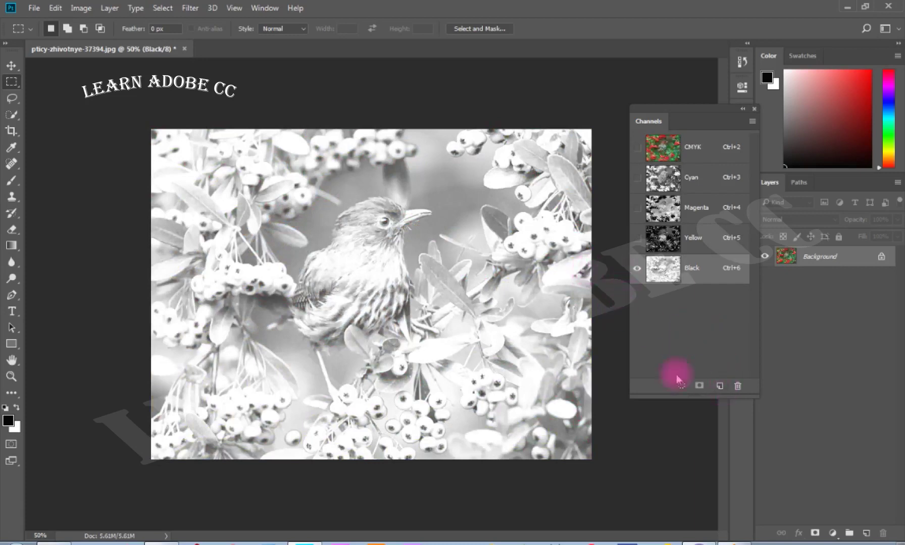
{"action": "left_click", "coordinate": [720, 387]}
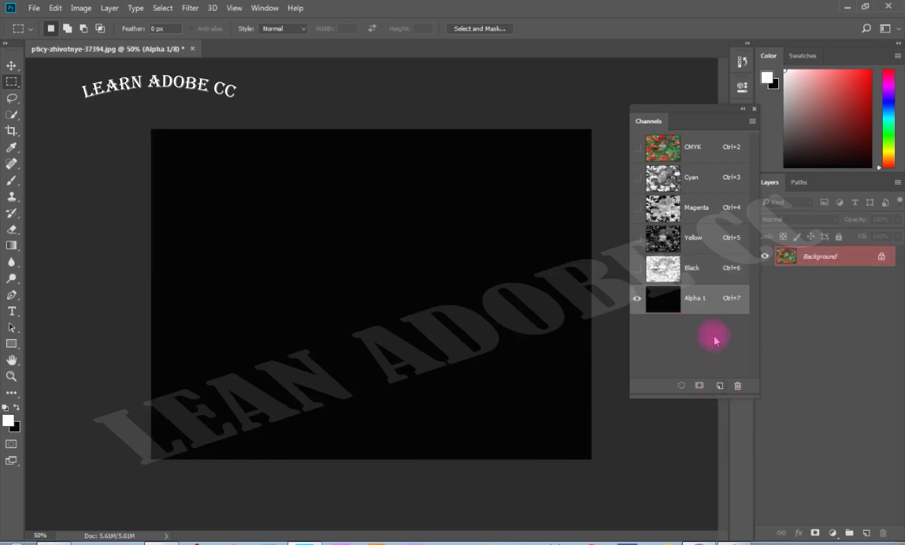
Check the panel menu and Alpha 1 Channel Options without changes, then show the Black channel.
{"action": "left_click", "coordinate": [752, 122]}
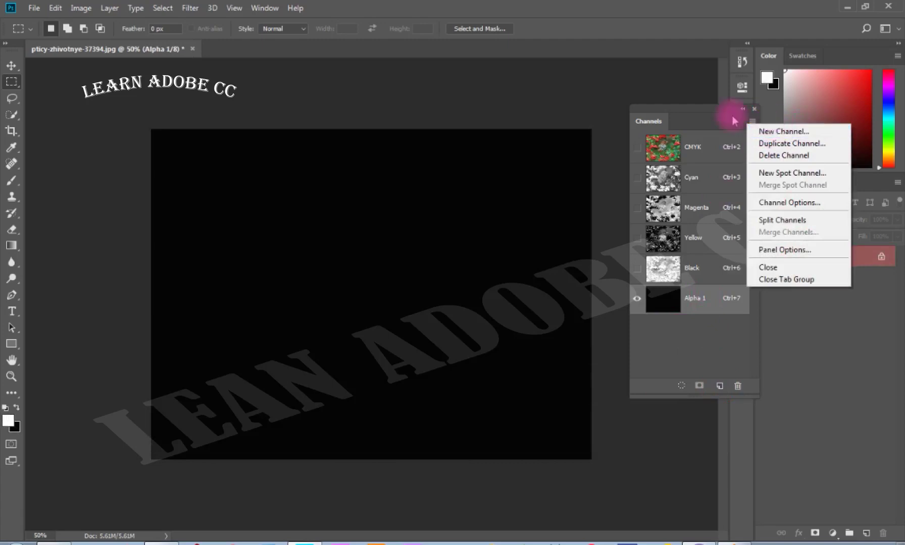
{"action": "left_click", "coordinate": [711, 113]}
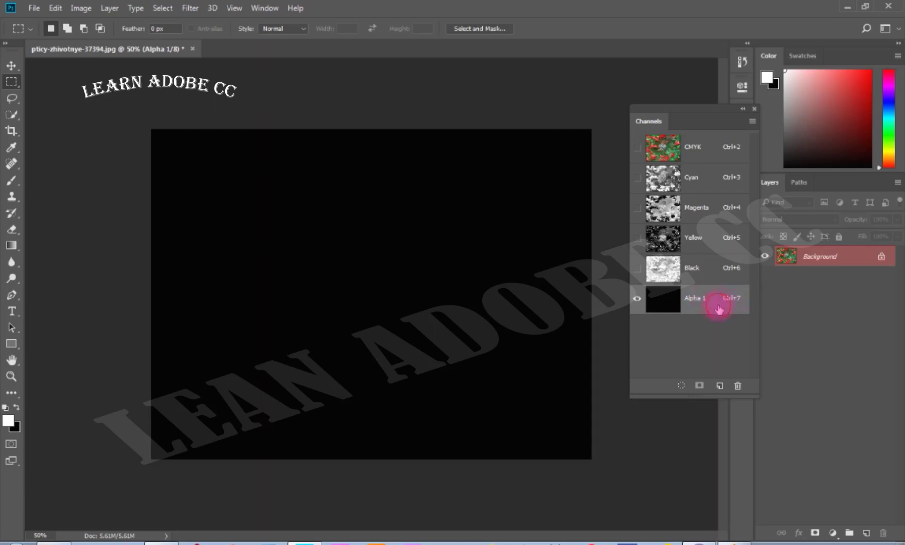
{"action": "double_click", "coordinate": [719, 309]}
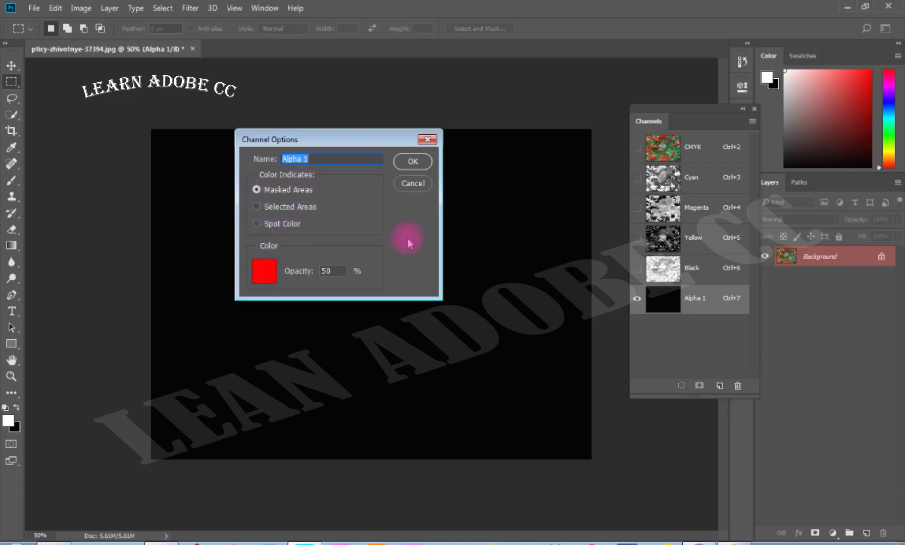
{"action": "left_click", "coordinate": [413, 184]}
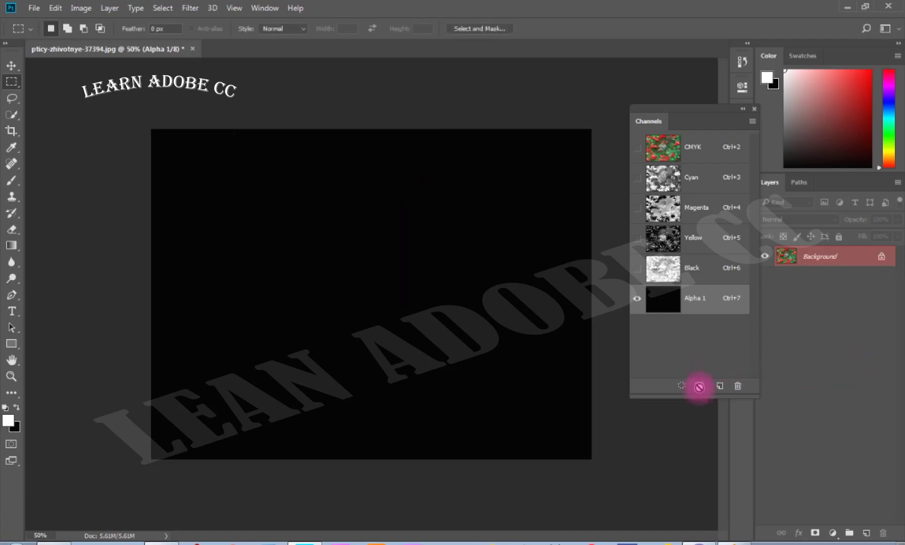
{"action": "left_click", "coordinate": [705, 268]}
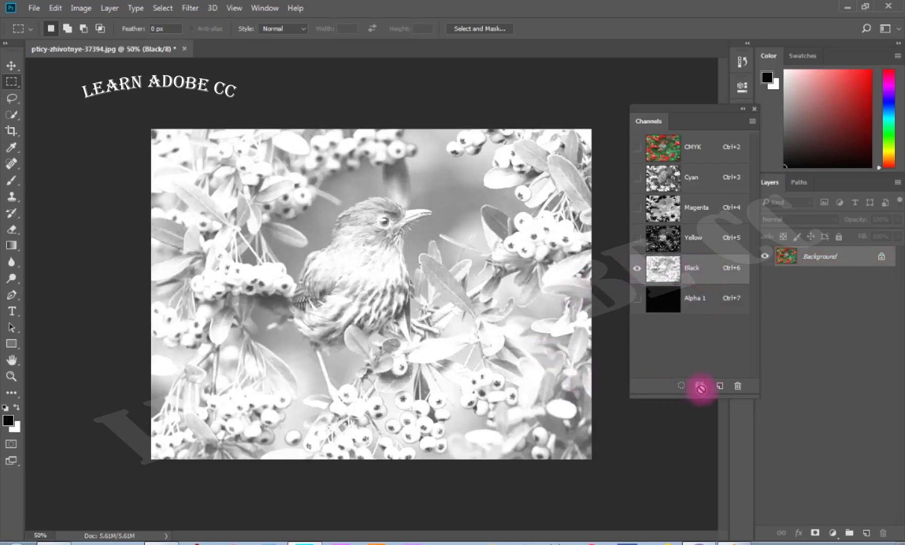
Display the Yellow channel alone and load its light areas as a selection.
{"action": "left_click", "coordinate": [710, 246]}
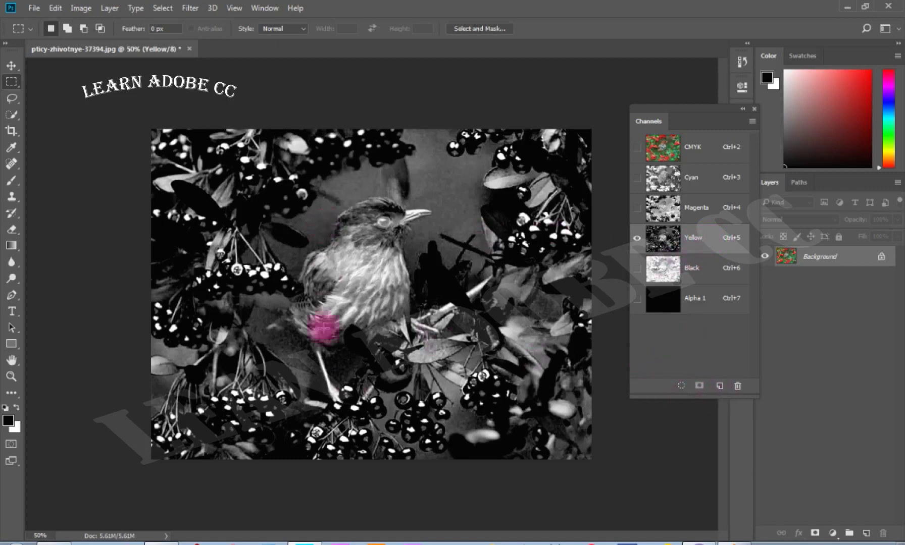
{"action": "left_click", "coordinate": [681, 387]}
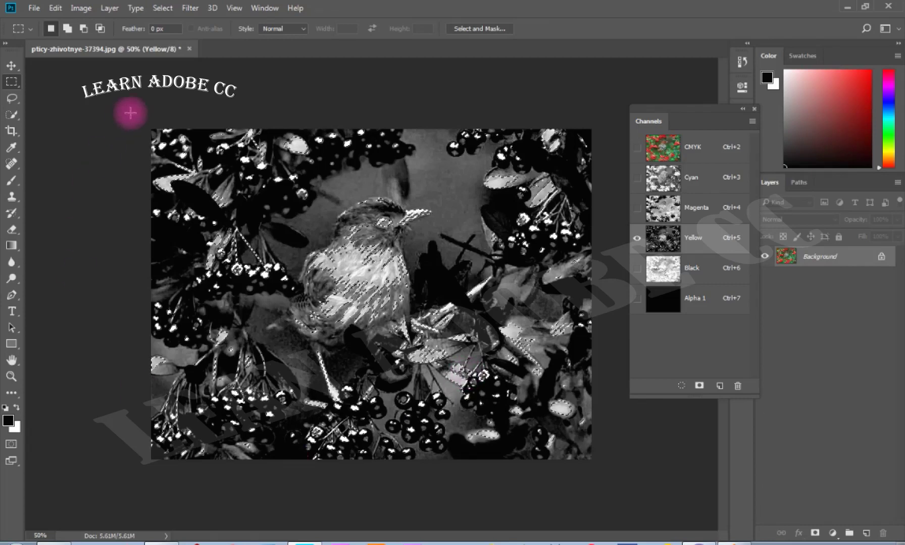
{"action": "left_click", "coordinate": [161, 8]}
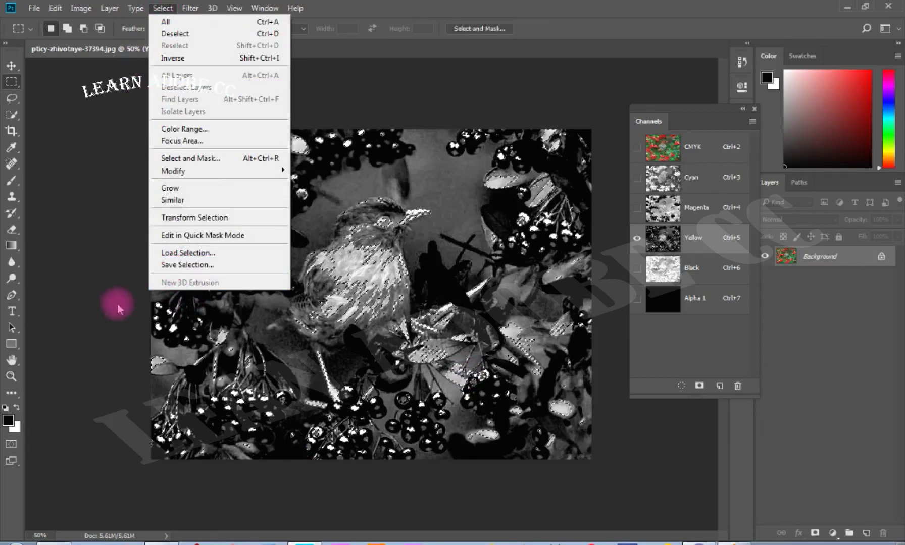
{"action": "left_click", "coordinate": [80, 275]}
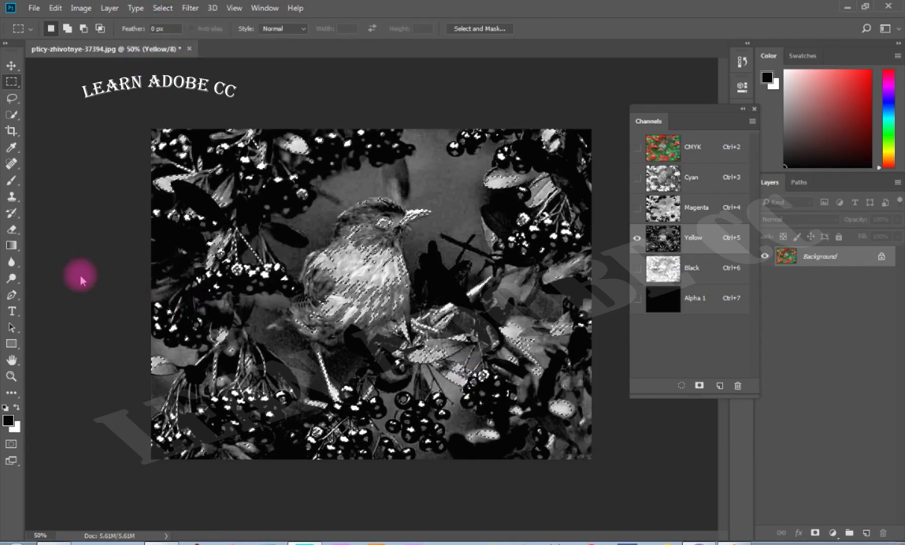